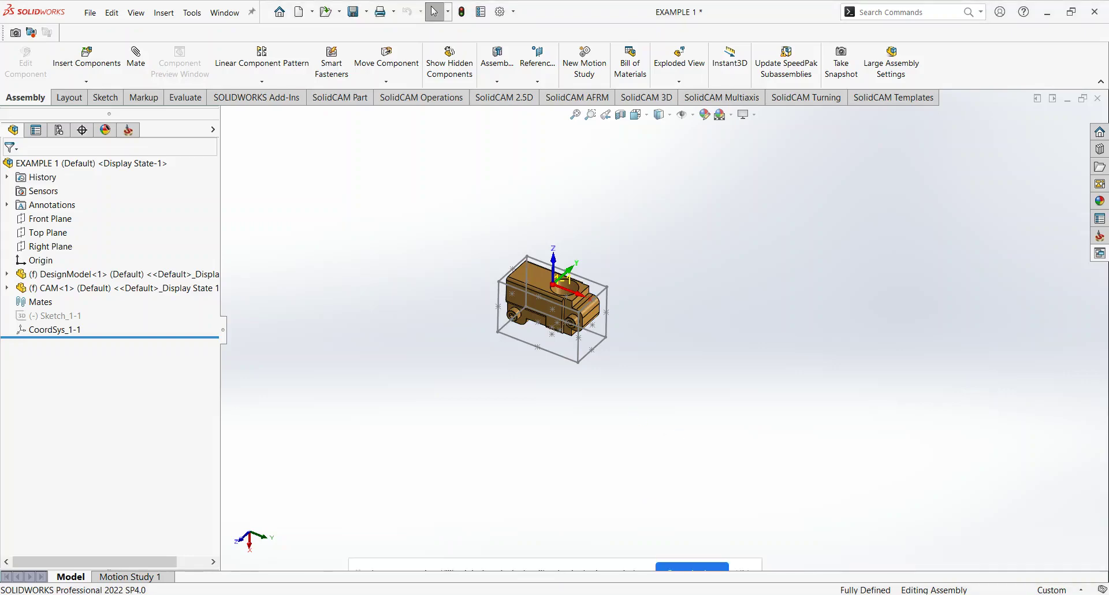
left_click(752, 574)
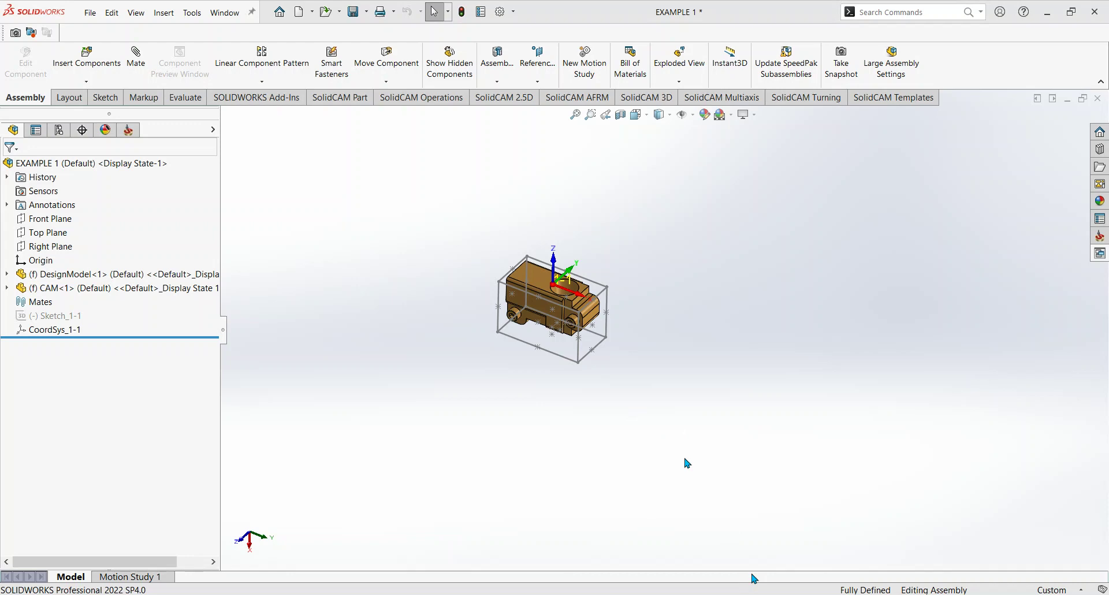
scroll(560, 299, "down", 5)
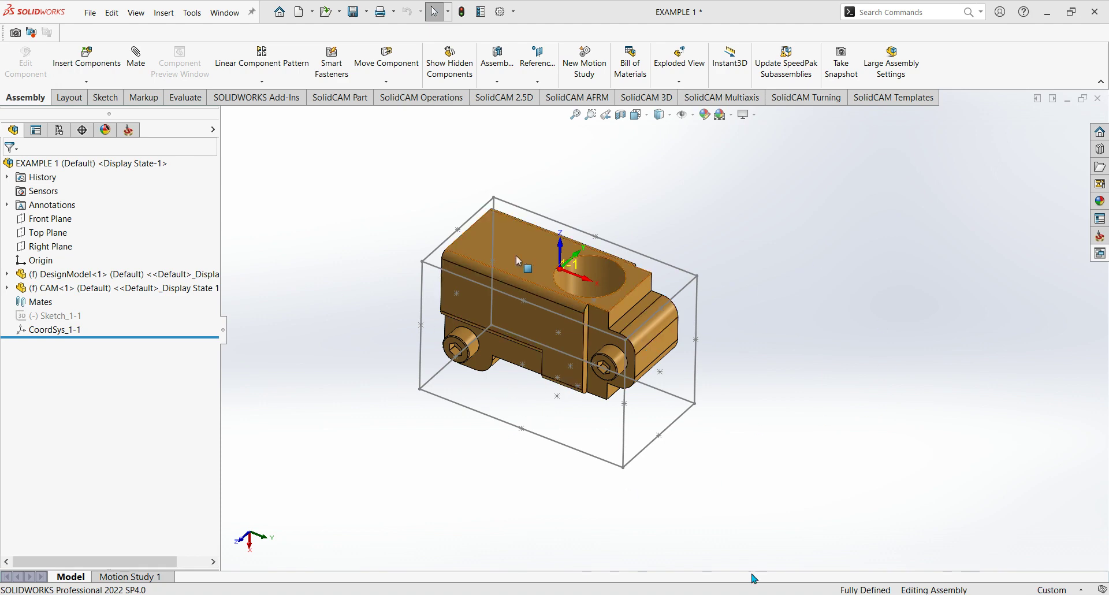
middle_click_drag(515, 255, 478, 351)
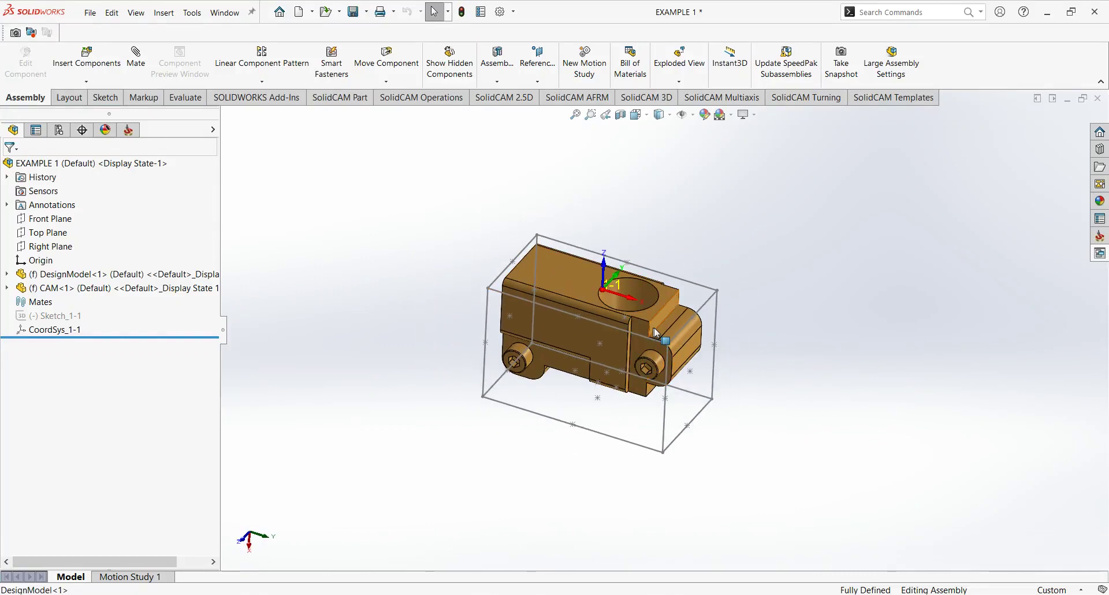
middle_click_drag(652, 330, 420, 234, "ctrl")
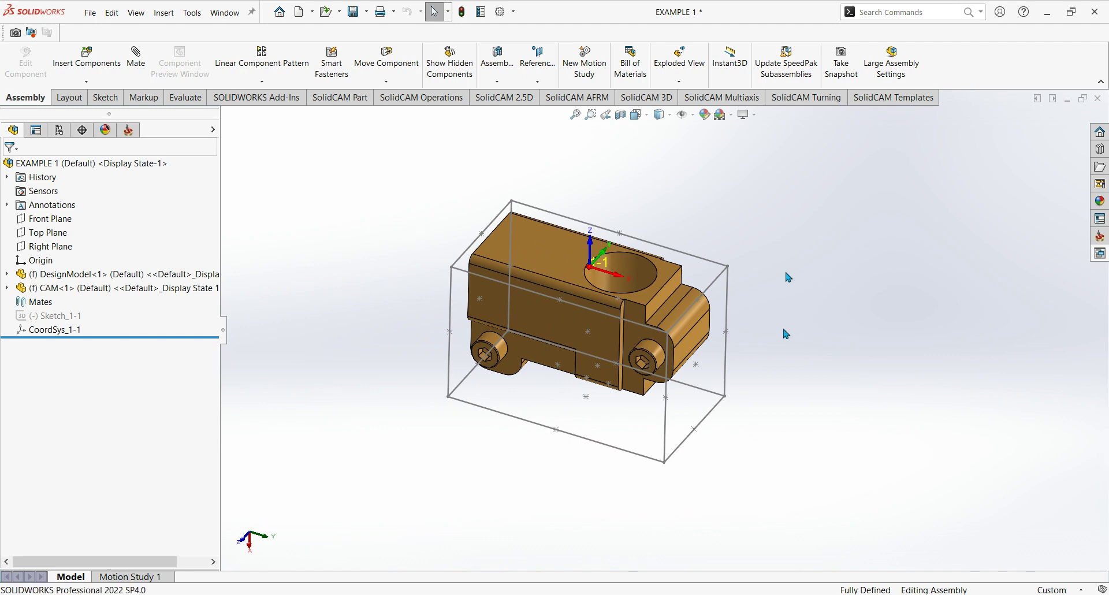
mouse_move(784, 328)
middle_mouse_down("ctrl")
mouse_move(795, 317)
mouse_move(791, 337)
middle_mouse_up("ctrl")
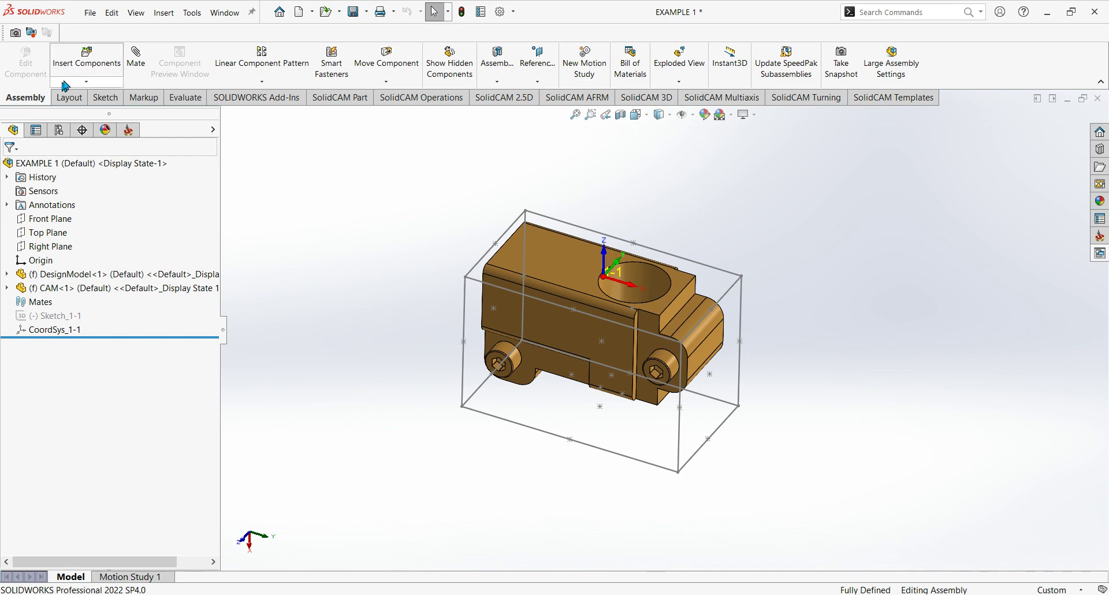
Load the "UMC-750 Master Setup Internal Jaws" assembly as a new component to insert beside the part.
left_click(95, 65)
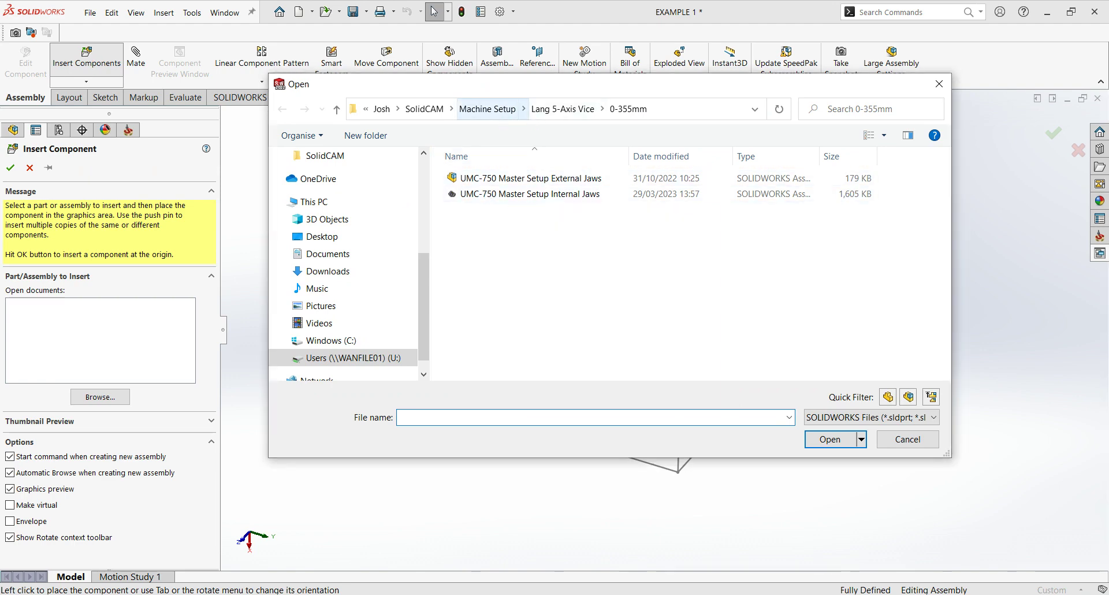
double_click(521, 194)
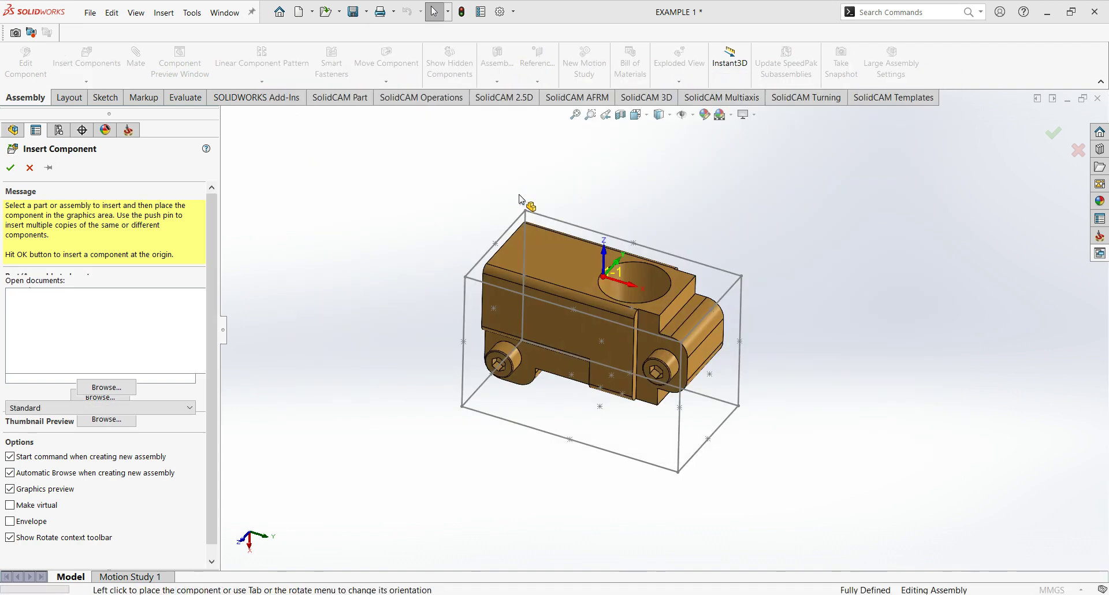
scroll(529, 237, "up", 6)
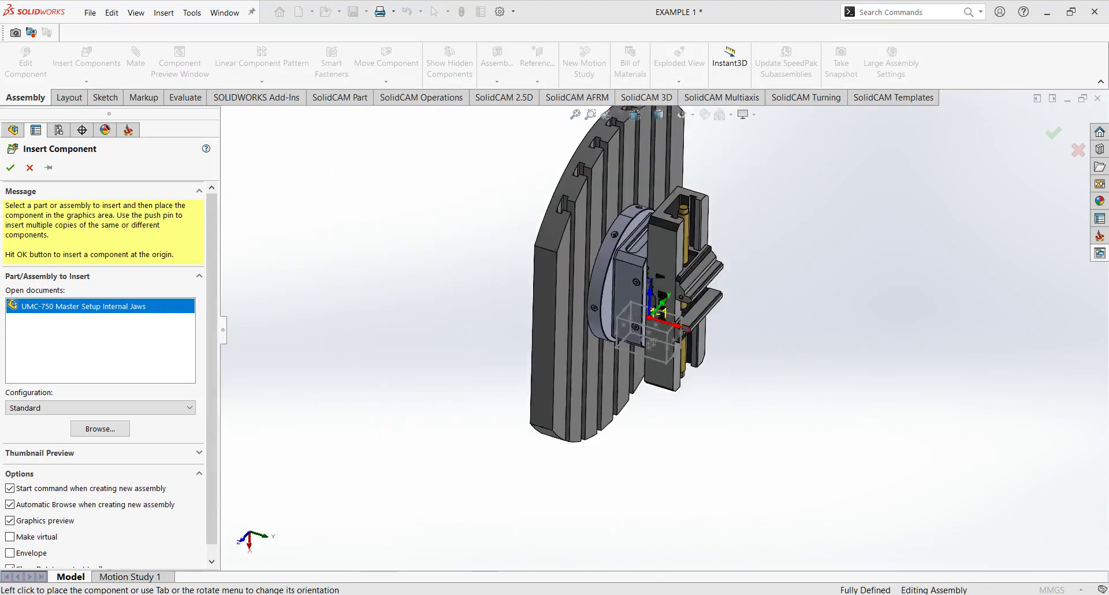
middle_click_drag(651, 286, 488, 326, "ctrl")
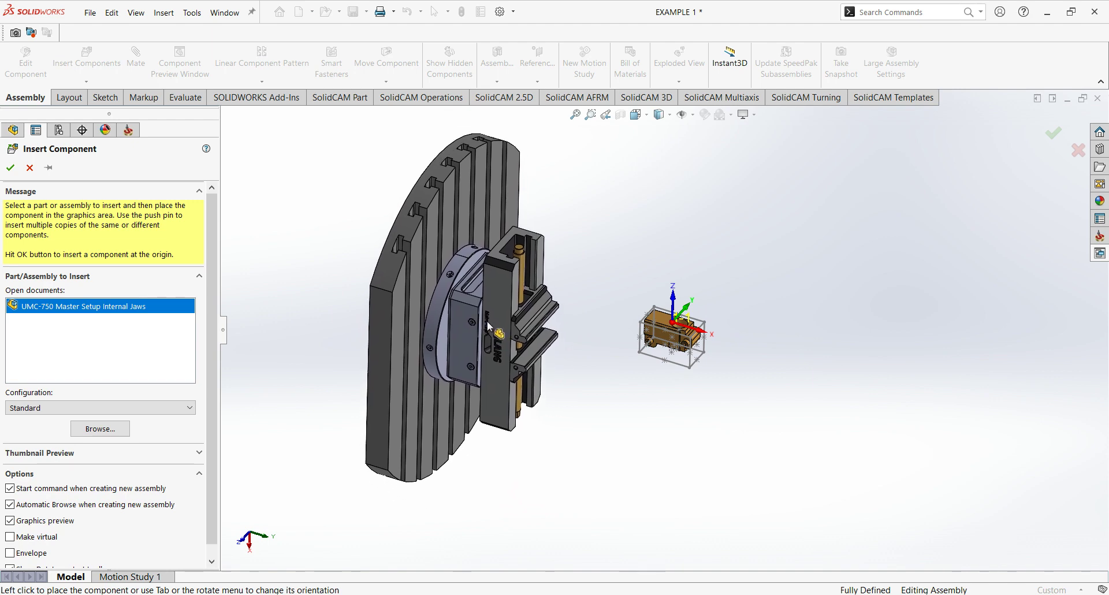
Rotate the vise assembly in 90° increments until the machine bed lies flat with the vise on top, and place it beside the part.
key("Tab")
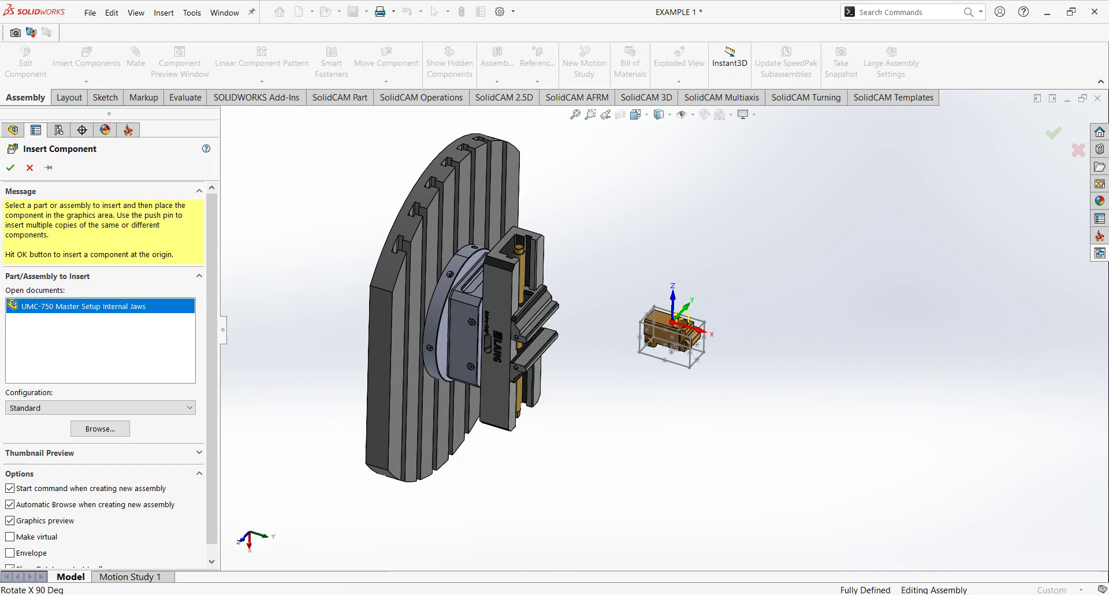
left_click(520, 331)
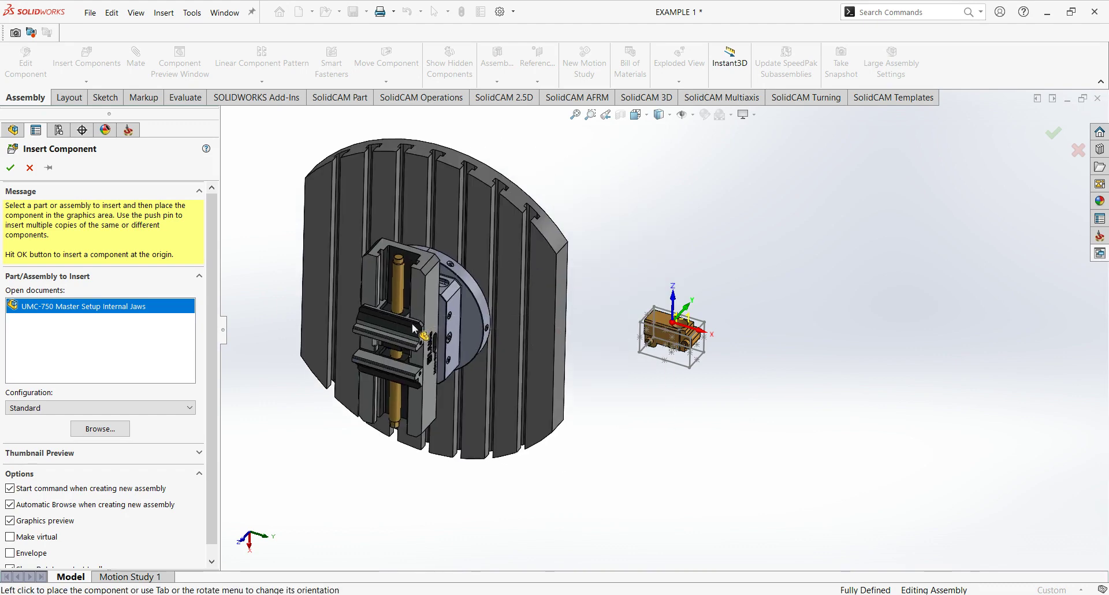
right_click(417, 325)
left_click(469, 349)
right_click(469, 350)
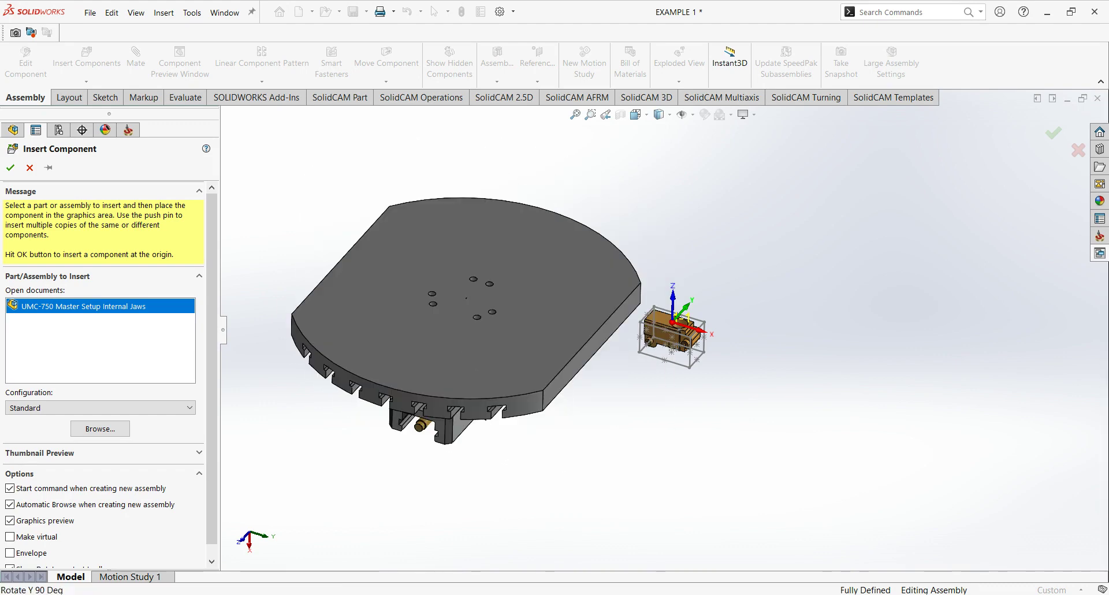
left_click(499, 372)
right_click(484, 372)
left_click(499, 395)
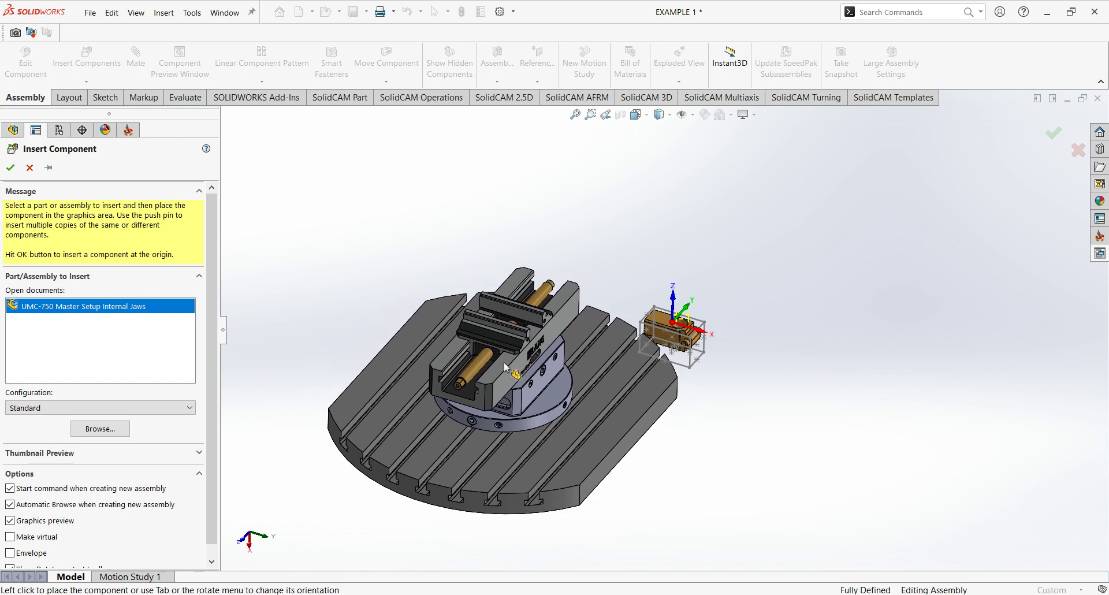
mouse_move(465, 297)
middle_mouse_down()
mouse_move(533, 367)
mouse_move(491, 332)
mouse_move(511, 313)
mouse_move(535, 328)
mouse_move(462, 279)
middle_mouse_up()
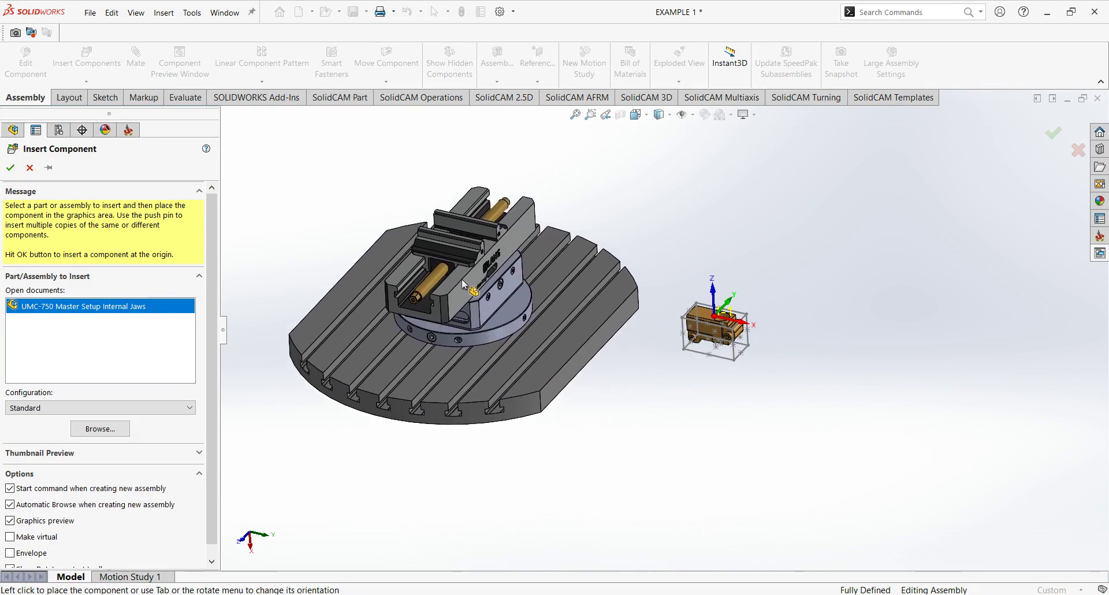
key("Escape")
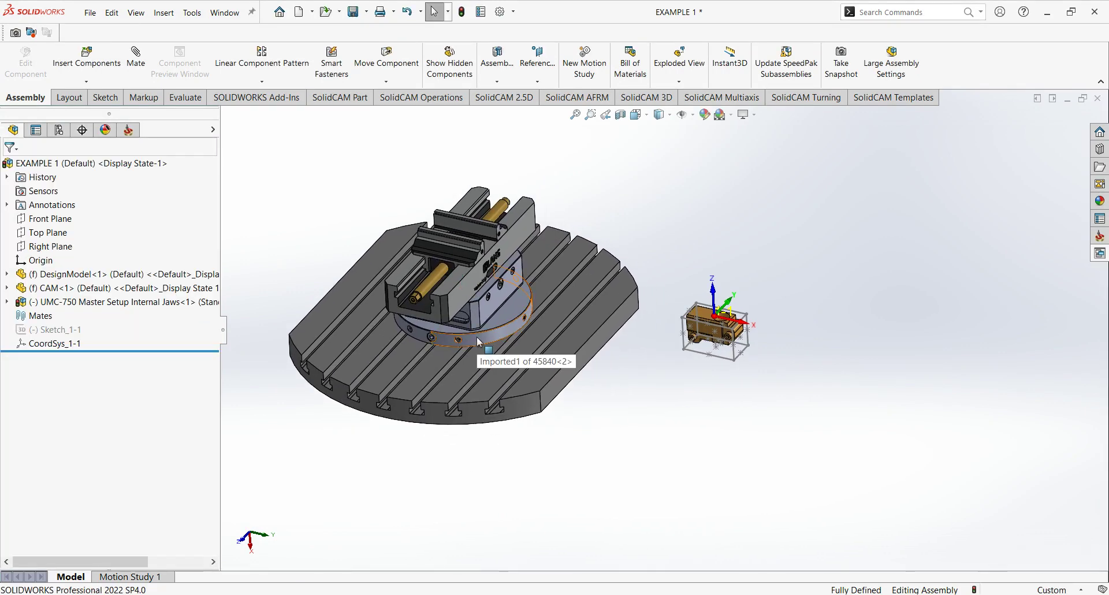
Set the Distance1 mate in the vise assembly's Favourites folder to 100 mm and rebuild to open the jaws.
middle_click_drag(477, 341, 608, 320)
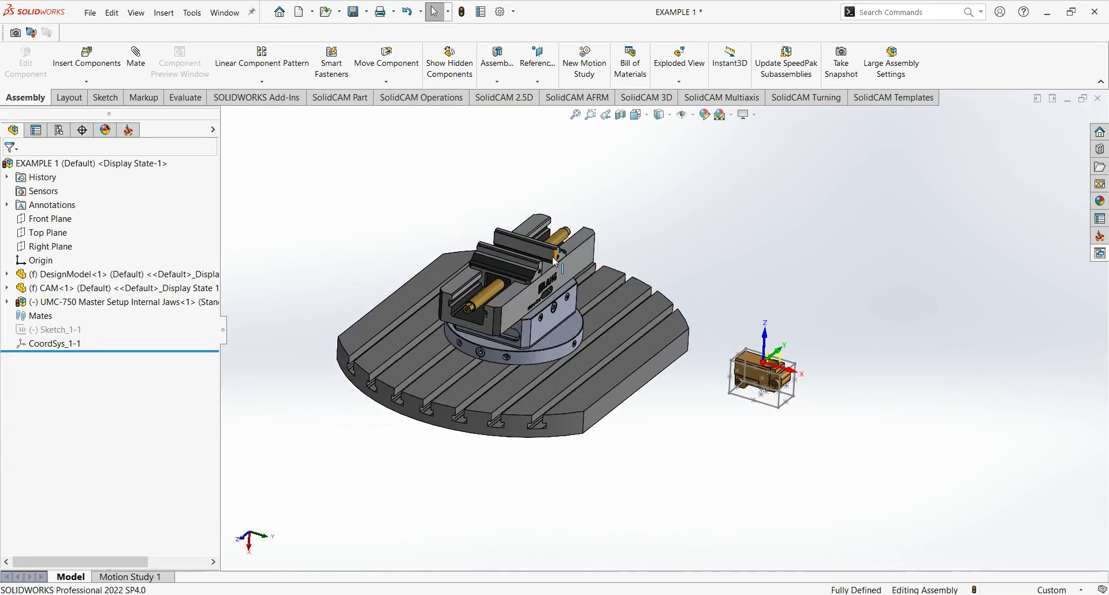
middle_click_drag(573, 292, 591, 324)
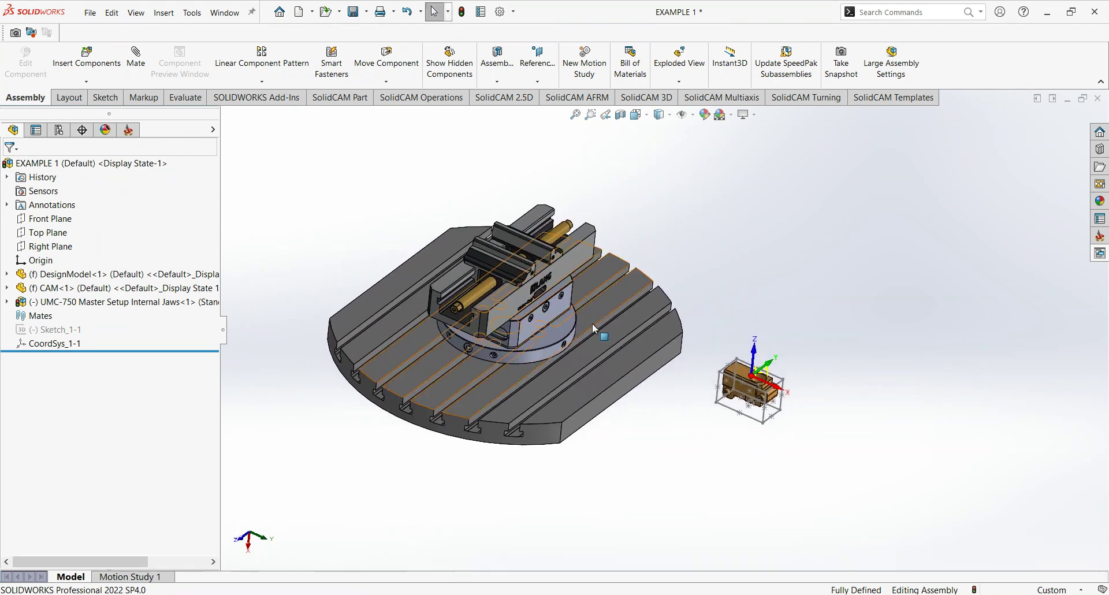
left_click(7, 302)
left_click(20, 316)
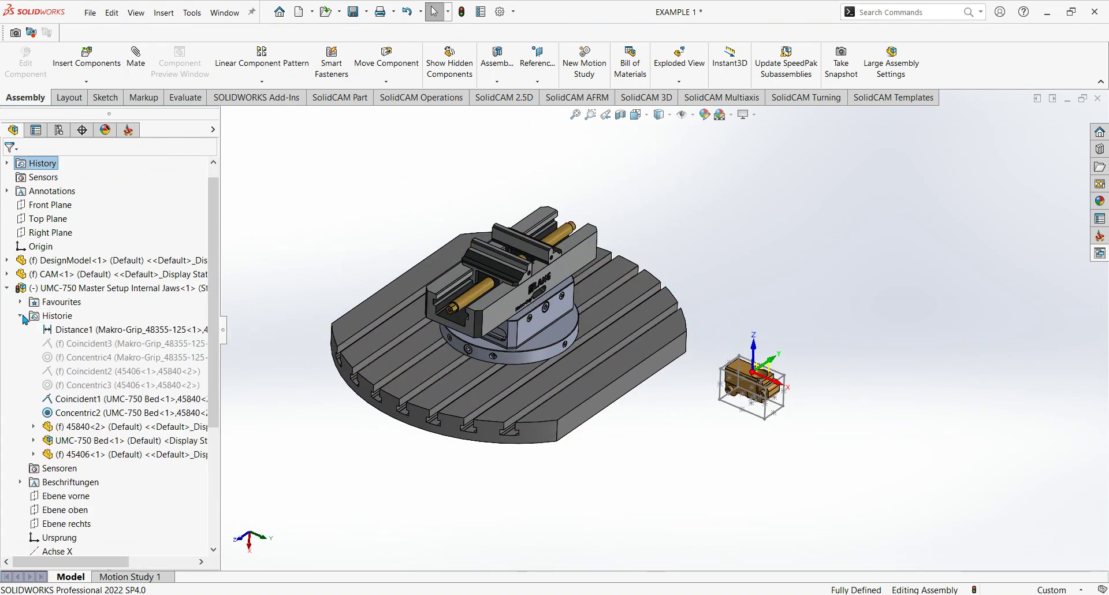
left_click(20, 315)
left_click(21, 302)
left_click(75, 316)
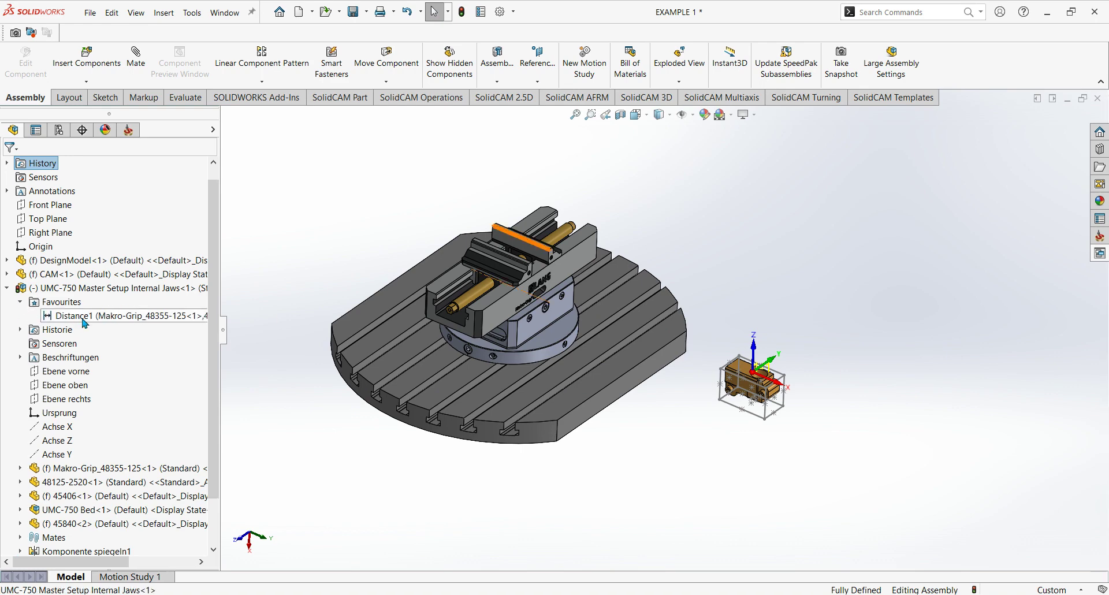
double_click(75, 316)
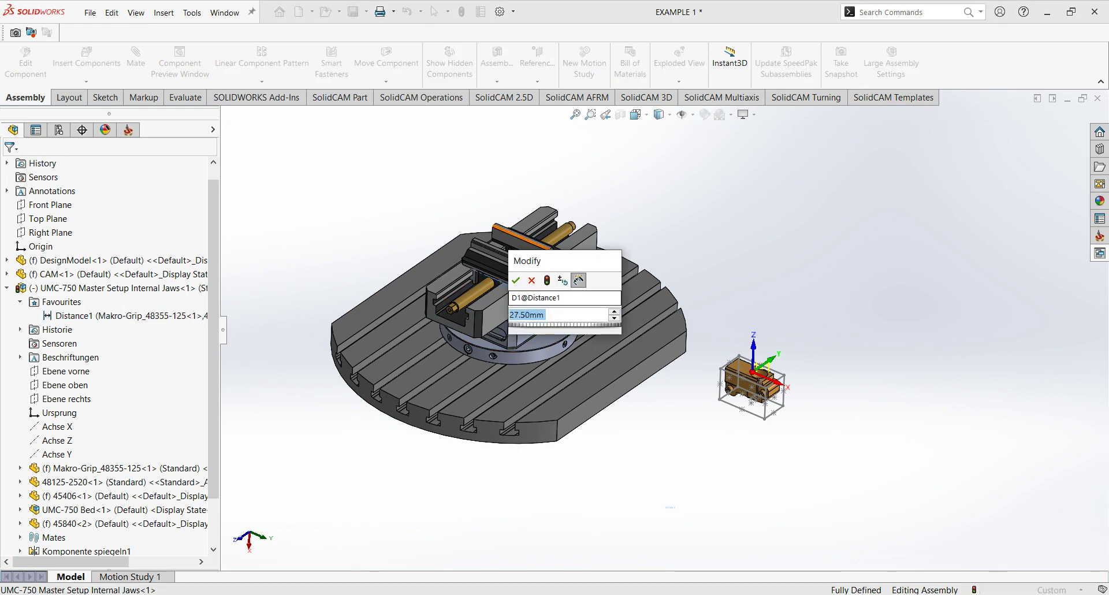
type("100")
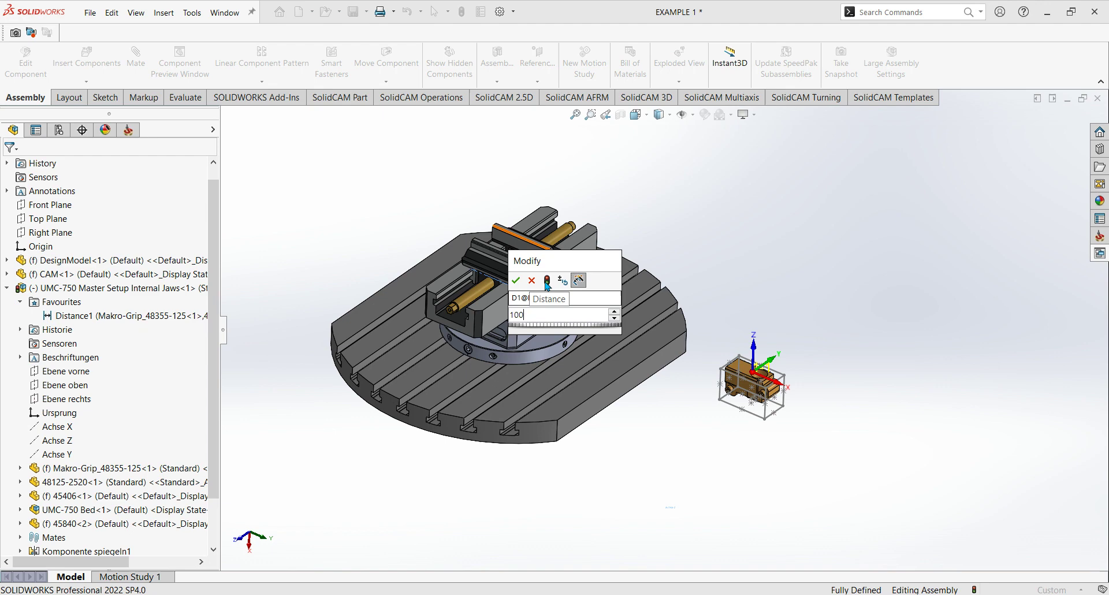
left_click(546, 281)
left_click(517, 281)
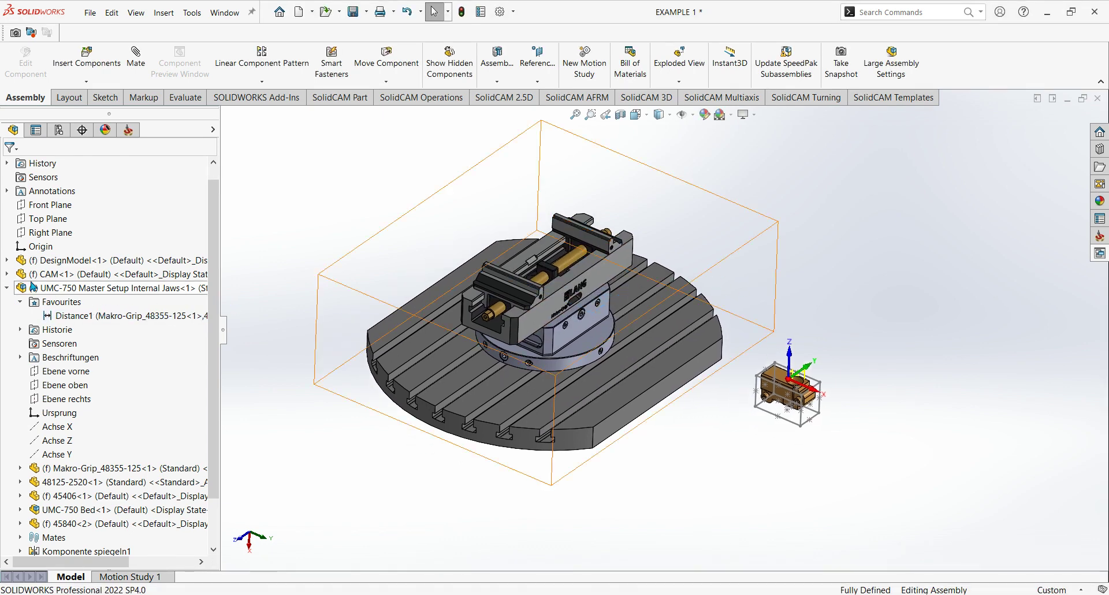
left_click(7, 288)
Add a coincident mate between the midpoint of the stock box's lower long edge and a point on the vise jaw.
middle_click_drag(788, 240, 757, 252, "ctrl")
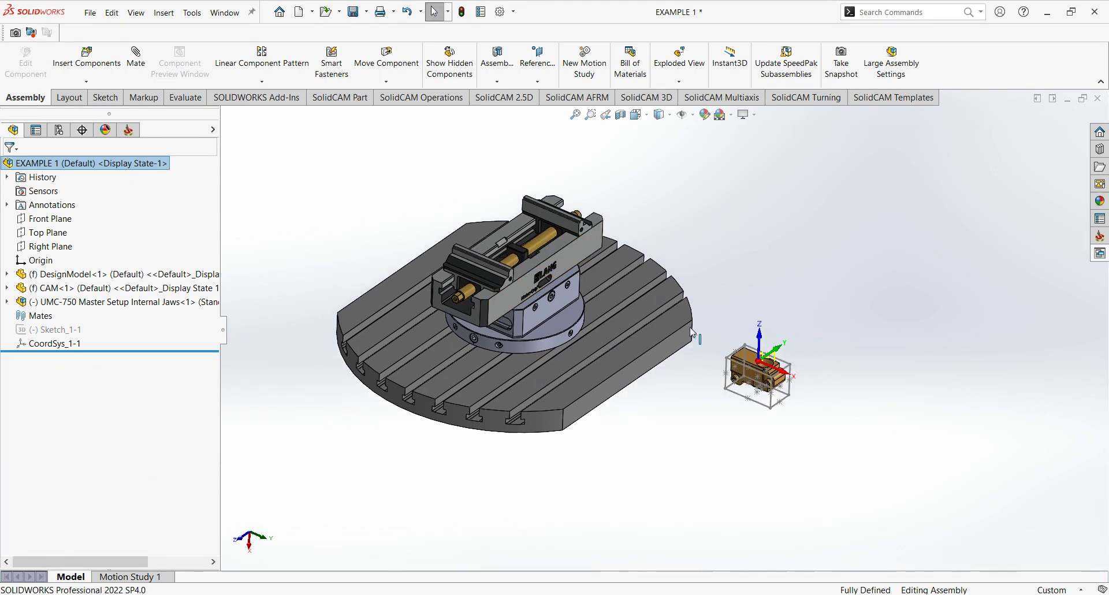
middle_click_drag(735, 385, 737, 377)
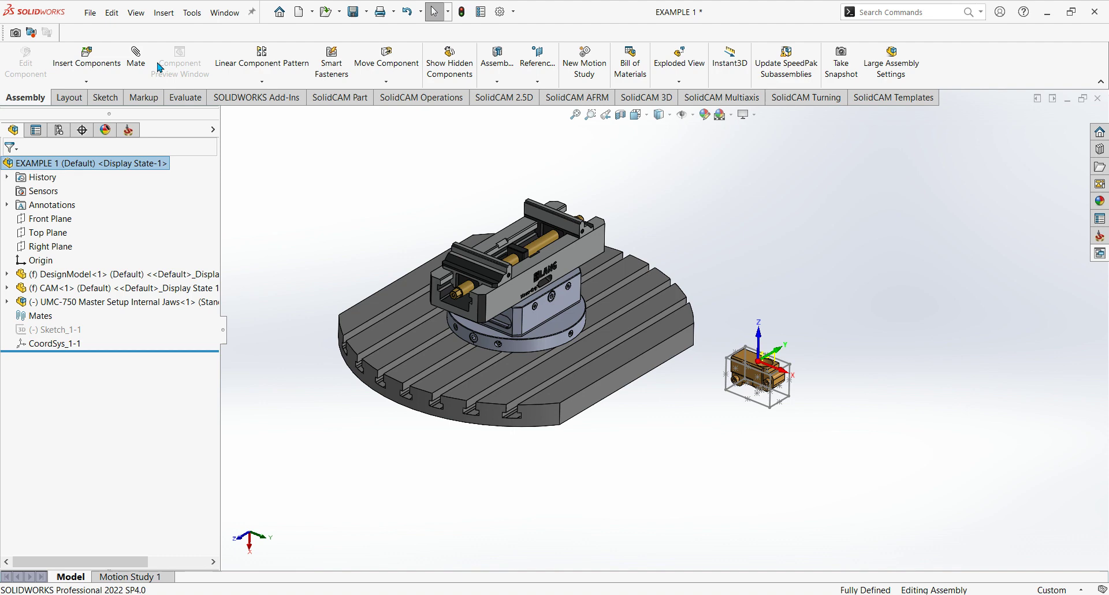
left_click(136, 58)
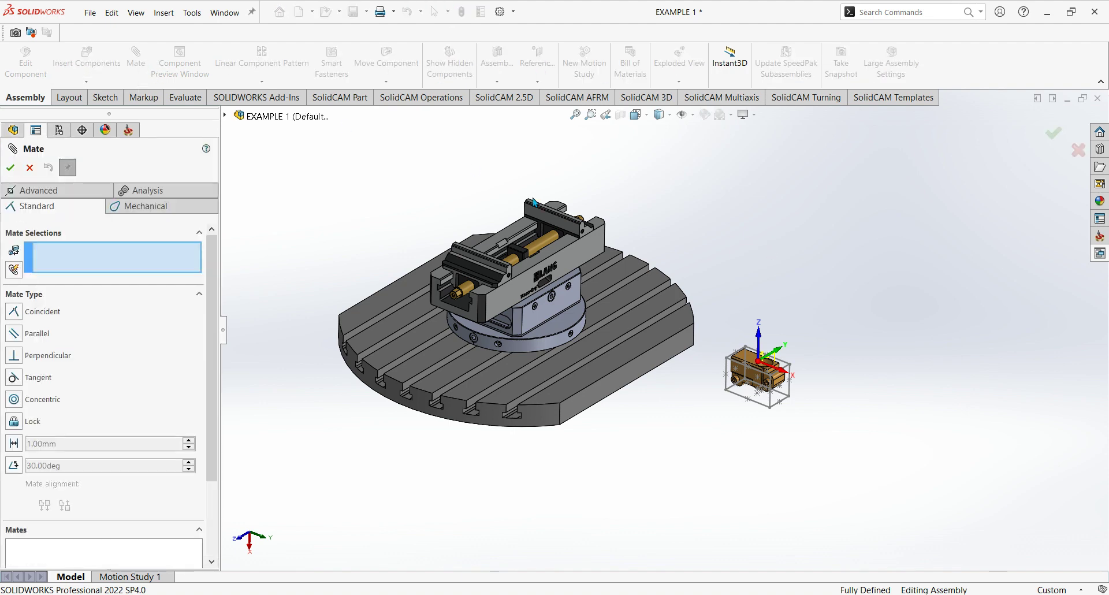
scroll(754, 421, "down", 3)
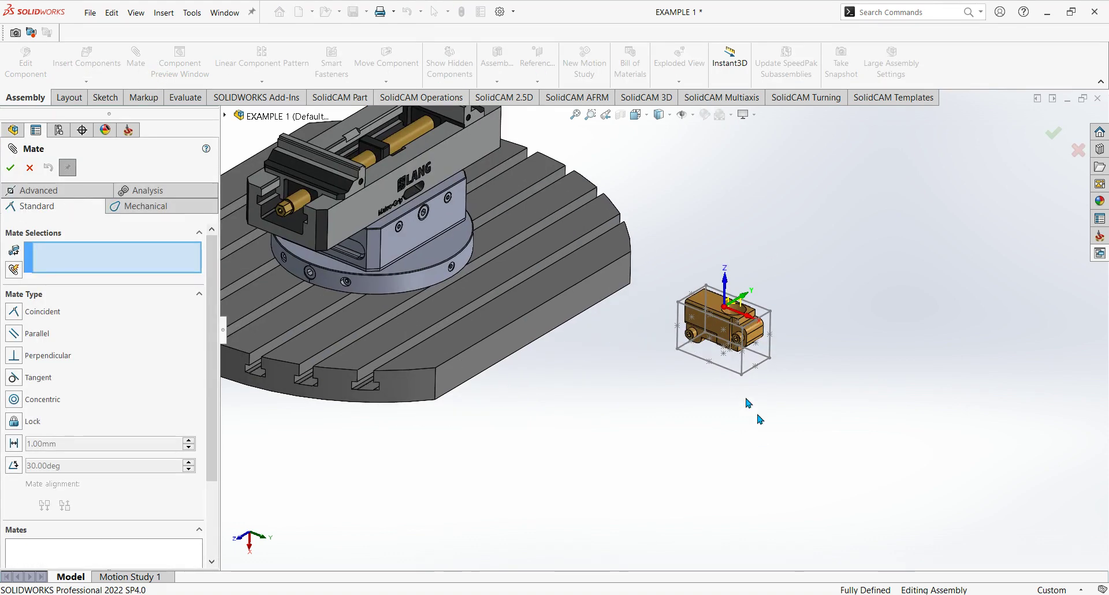
left_click(711, 361)
middle_click_drag(514, 225, 681, 301, "ctrl")
scroll(682, 302, "up", 1)
middle_click_drag(764, 301, 655, 308)
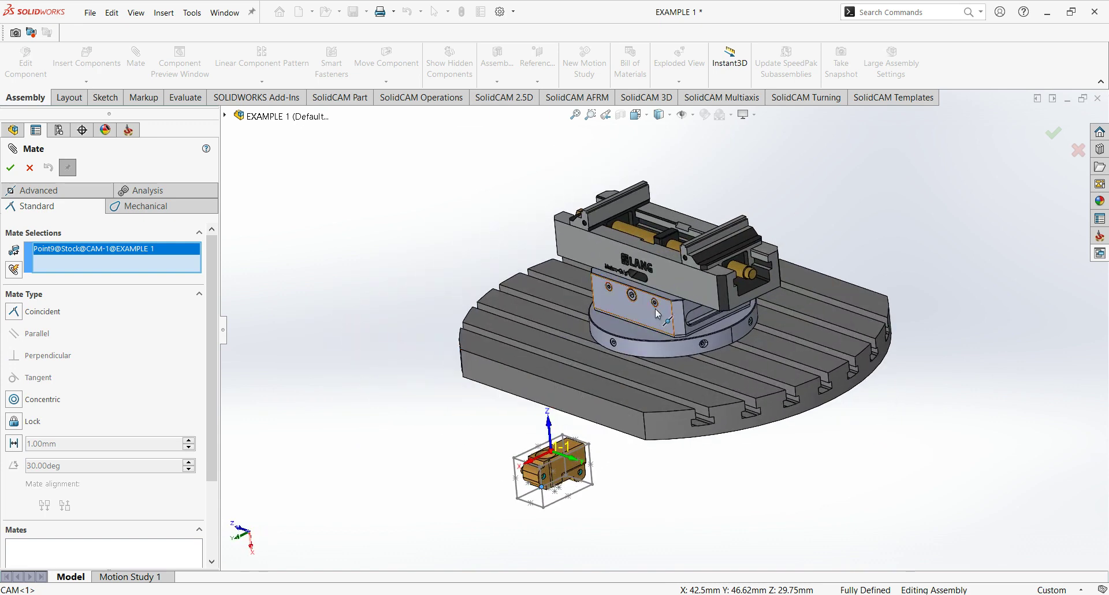
scroll(611, 256, "down", 8)
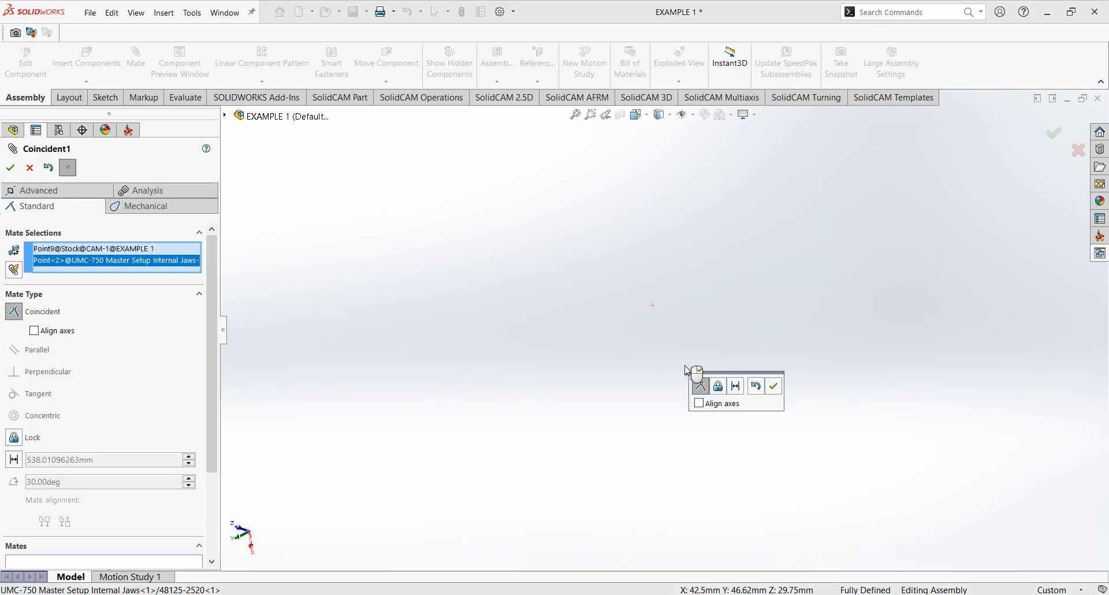
key("f")
middle_click_drag(516, 259, 672, 302)
scroll(635, 301, "down", 5)
scroll(604, 312, "up", 3)
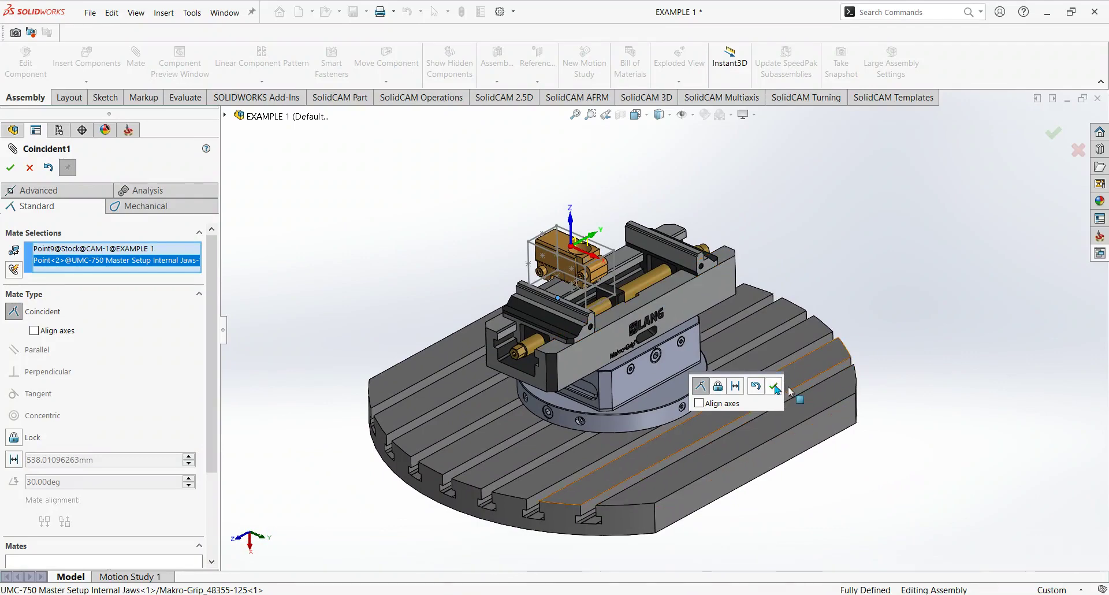
left_click(773, 386)
left_click(12, 167)
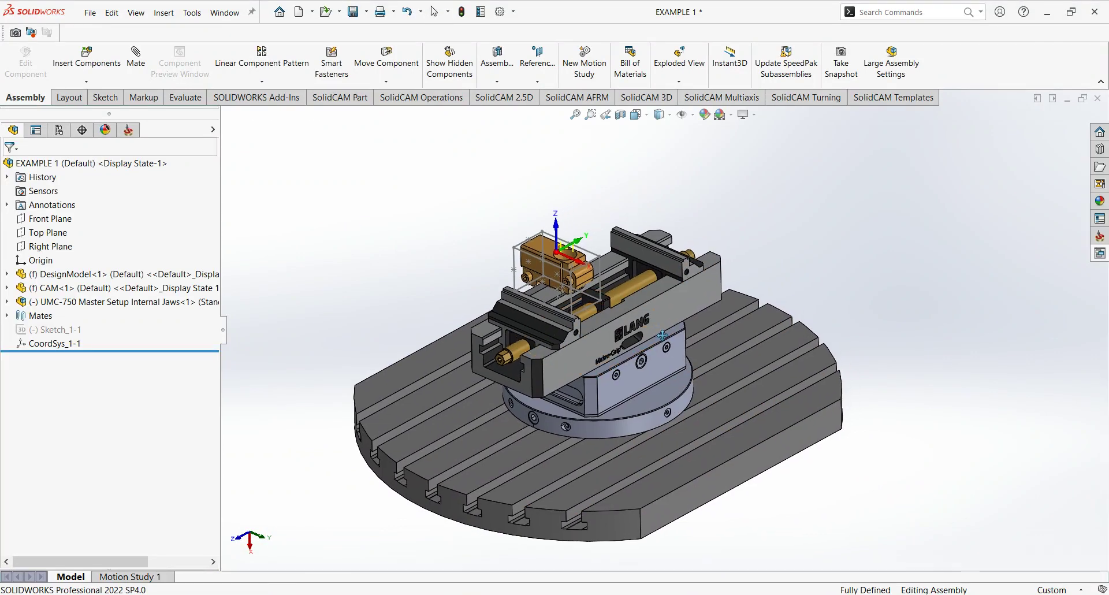
Expand the vise assembly's Favourites folder and select its Distance1 mate.
middle_click_drag(651, 307, 734, 296)
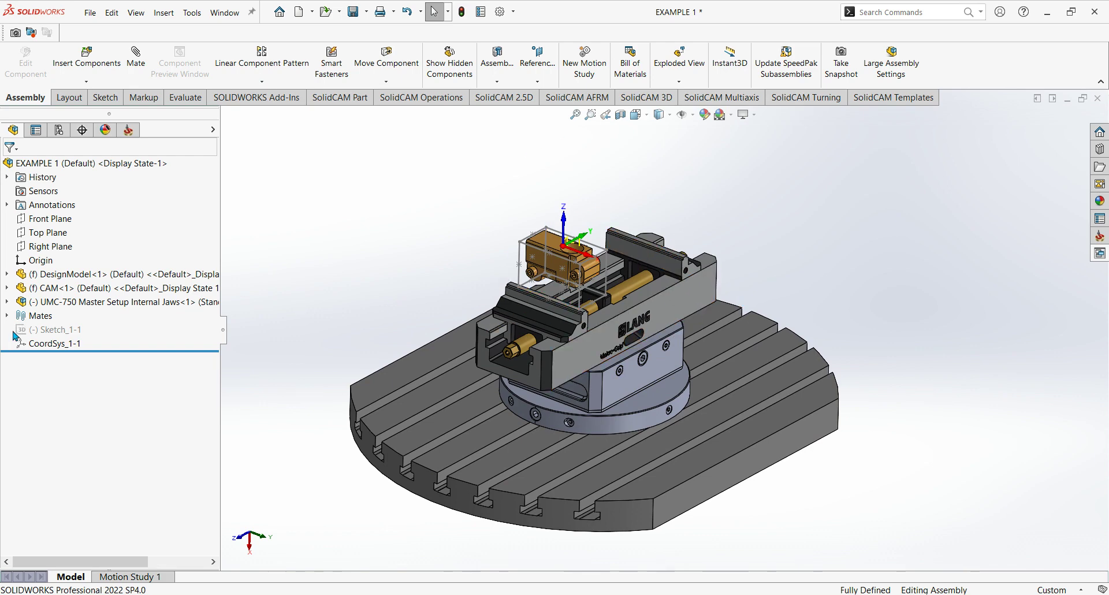
left_click(7, 302)
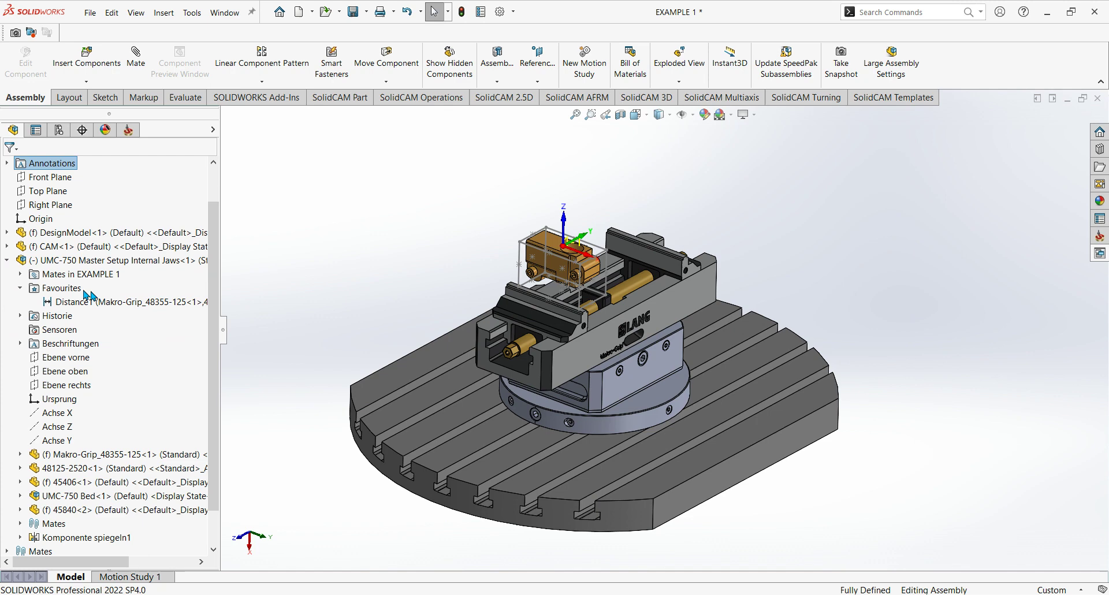
left_click(21, 287)
left_click(59, 261)
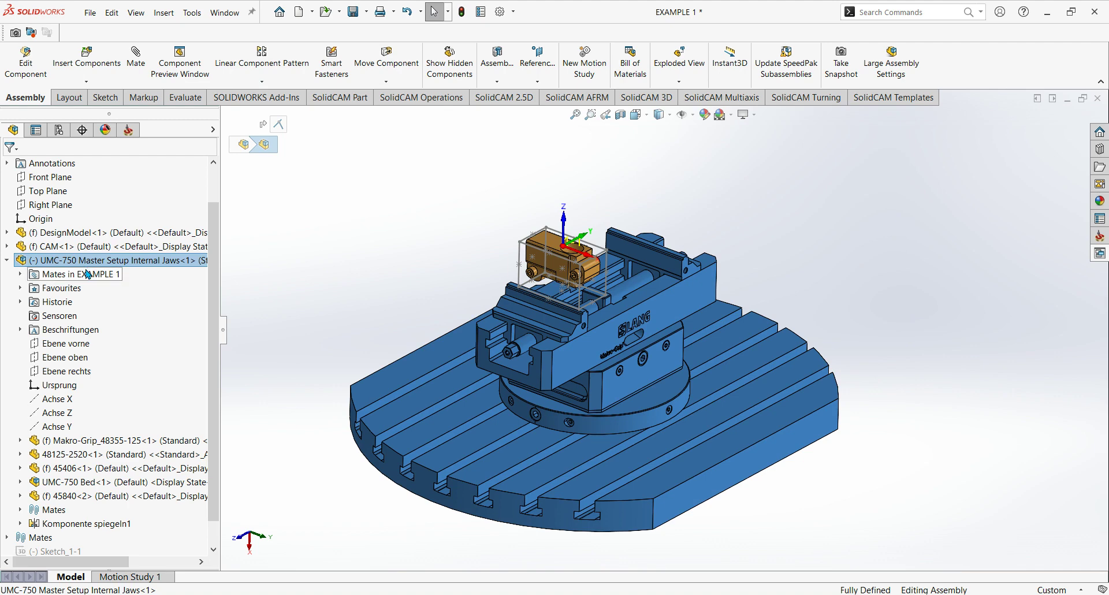
left_click(56, 286)
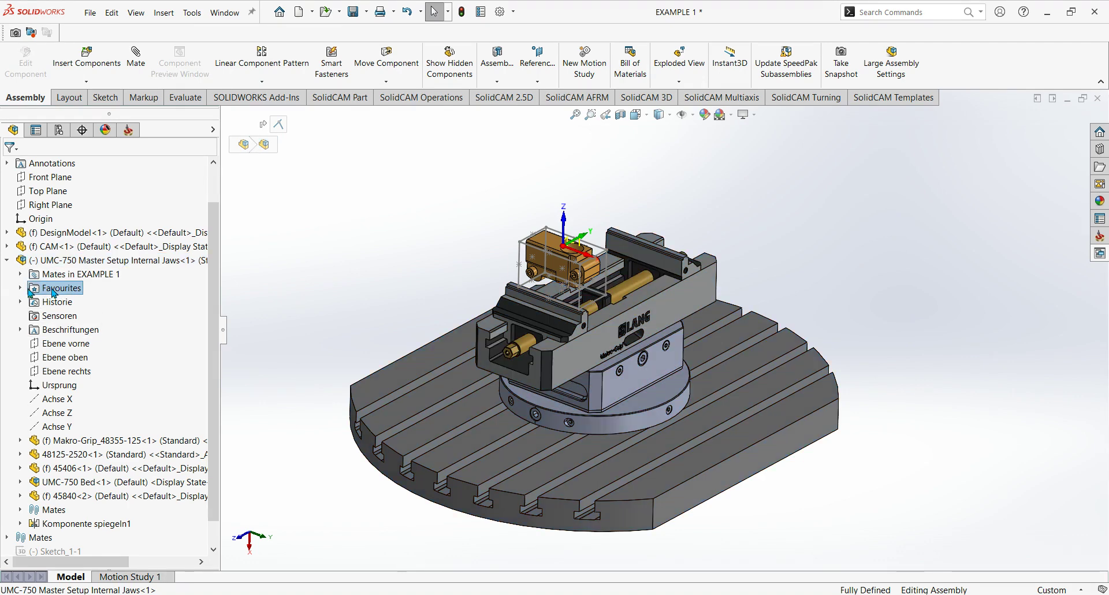
left_click(21, 287)
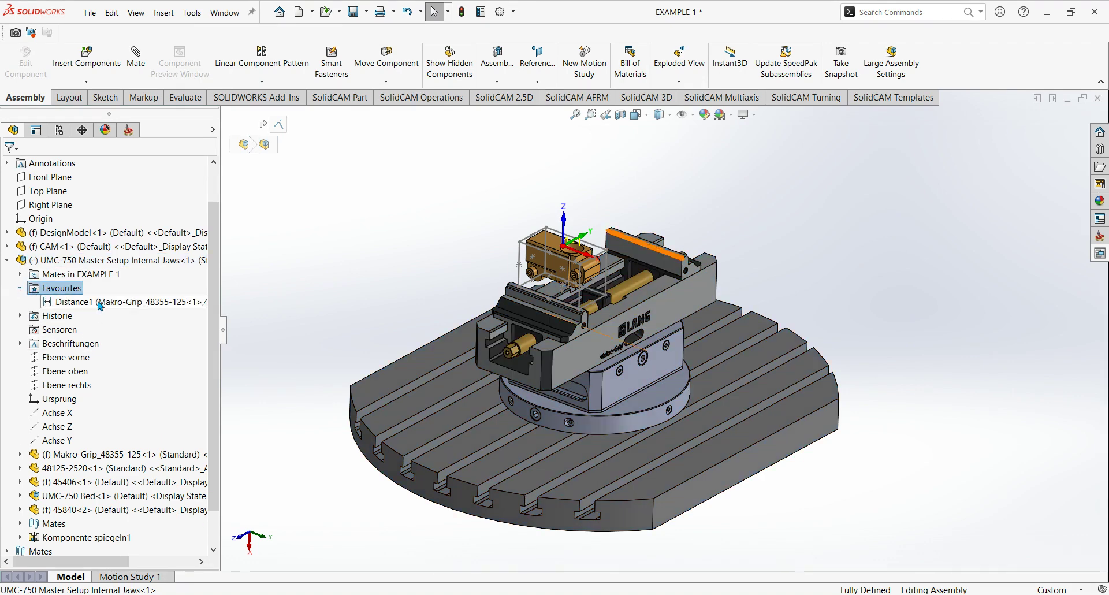
left_click(72, 306)
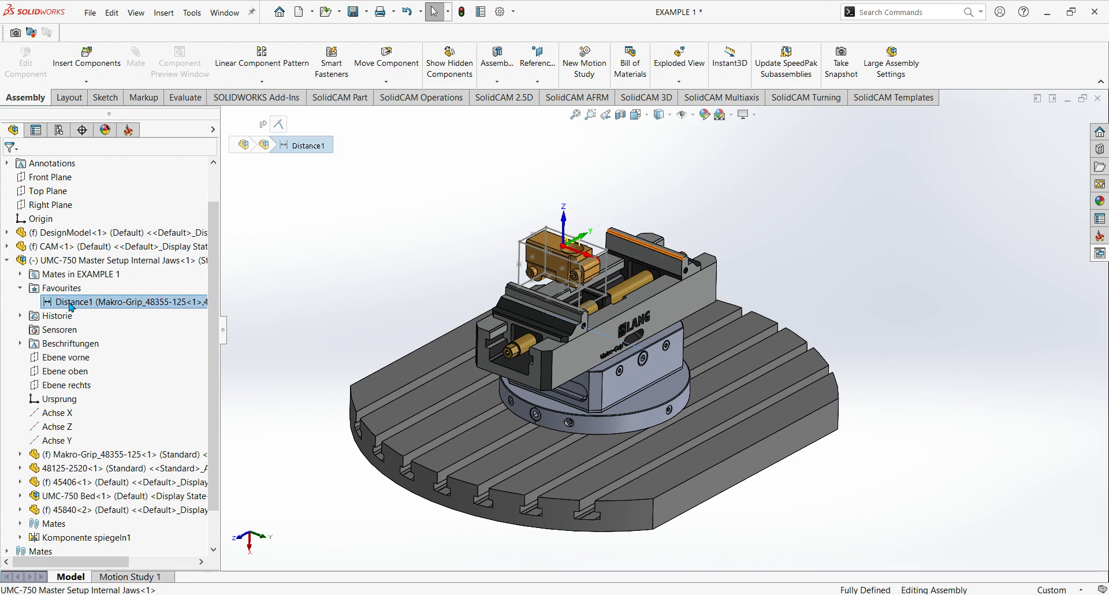
Open the Distance1 mate's dimension for editing in the model.
scroll(636, 297, "down", 2)
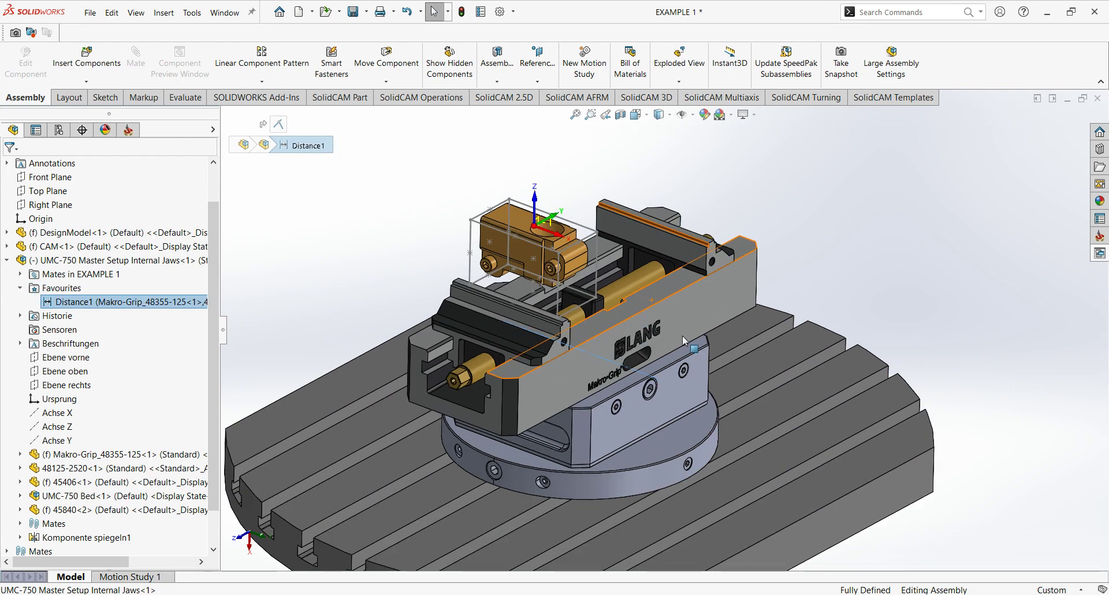
middle_click_drag(670, 378, 465, 294)
double_click(125, 308)
middle_click_drag(676, 317, 650, 381, "ctrl")
middle_click_drag(778, 254, 664, 231)
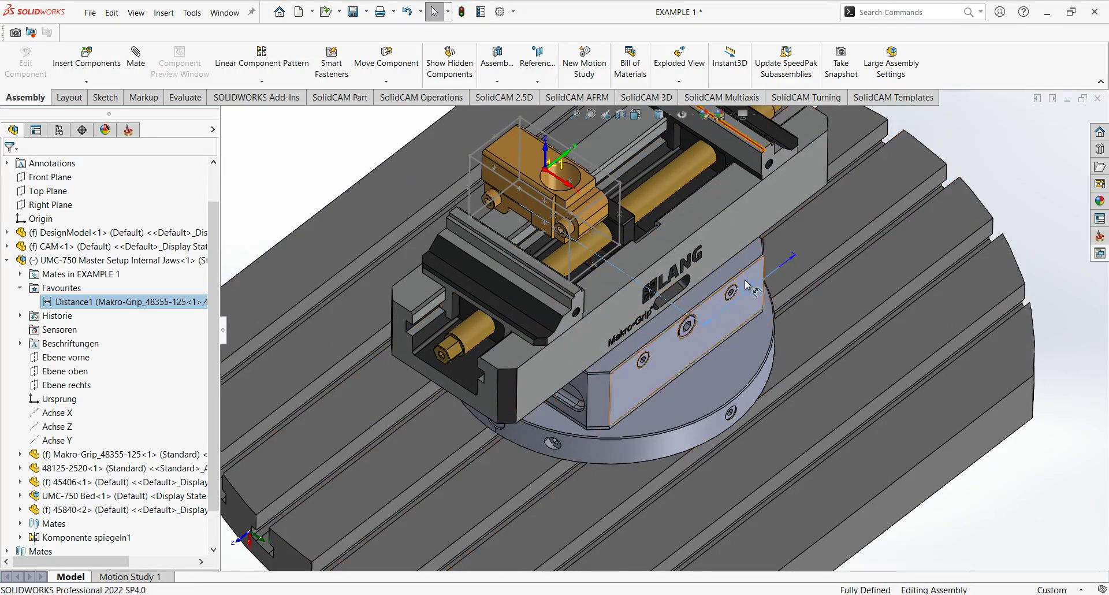
scroll(751, 289, "up", 3)
middle_click_drag(751, 289, 673, 318)
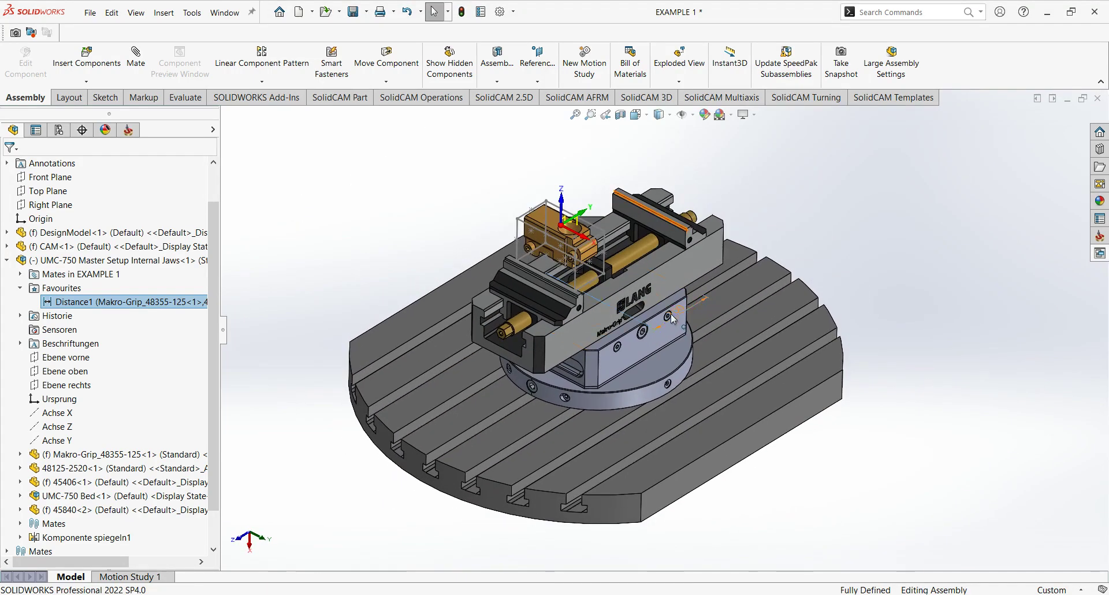
double_click(680, 316)
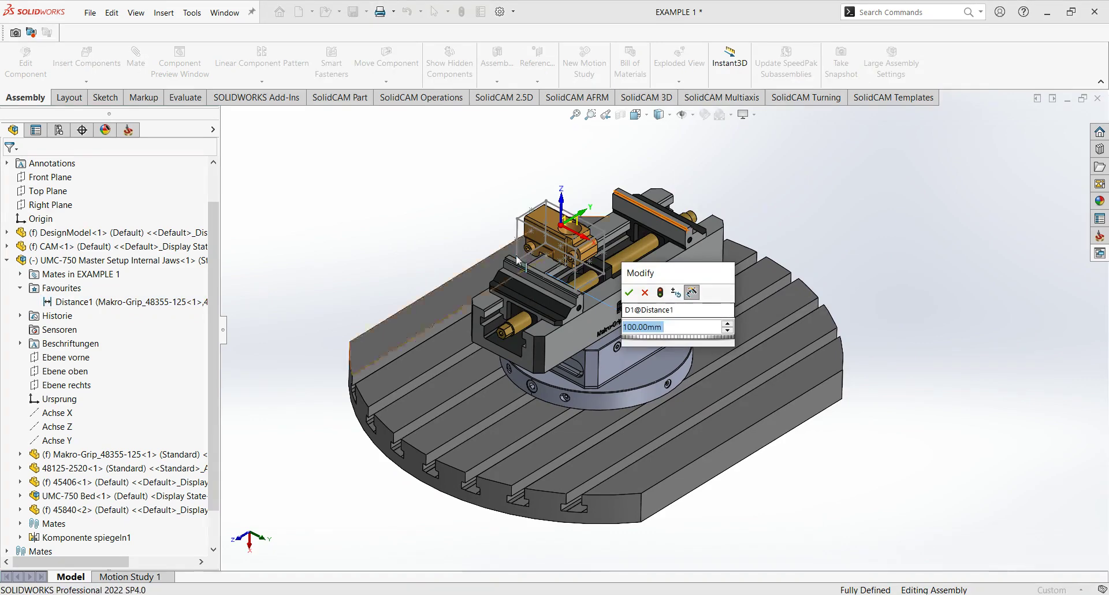
middle_click_drag(491, 245, 415, 247, "ctrl")
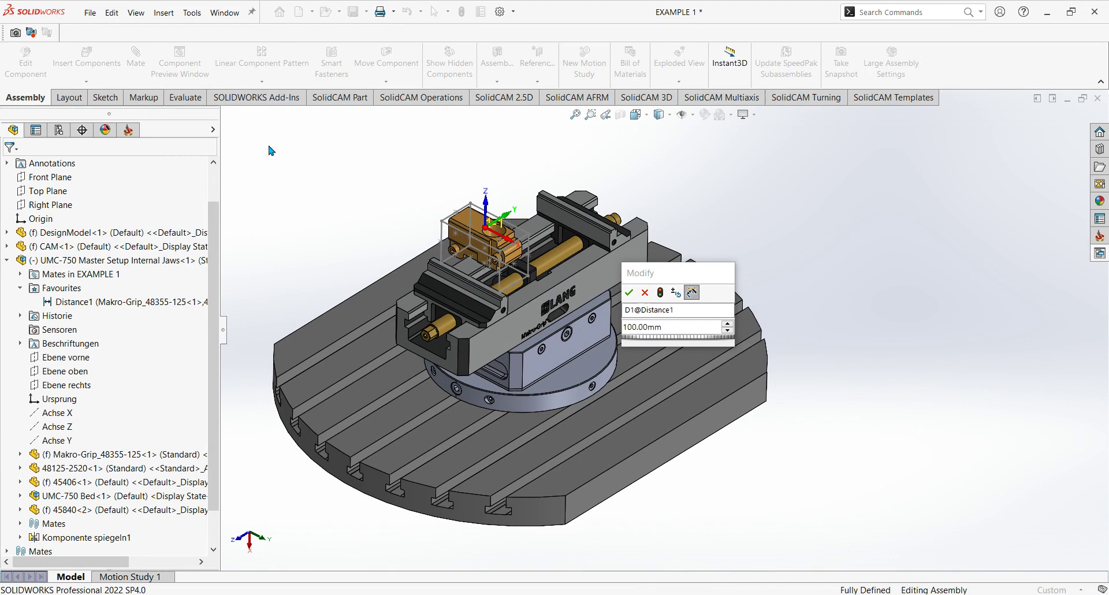
Measure the length of the stock box's upper edge that spans between the vise jaws.
left_click(185, 97)
left_click(208, 57)
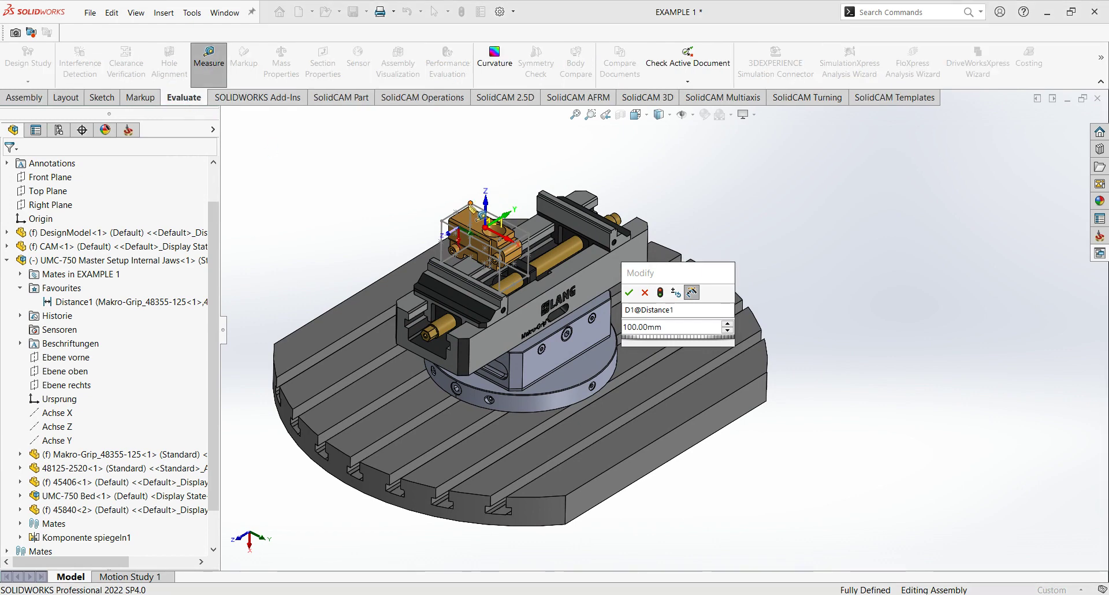
left_click(465, 206)
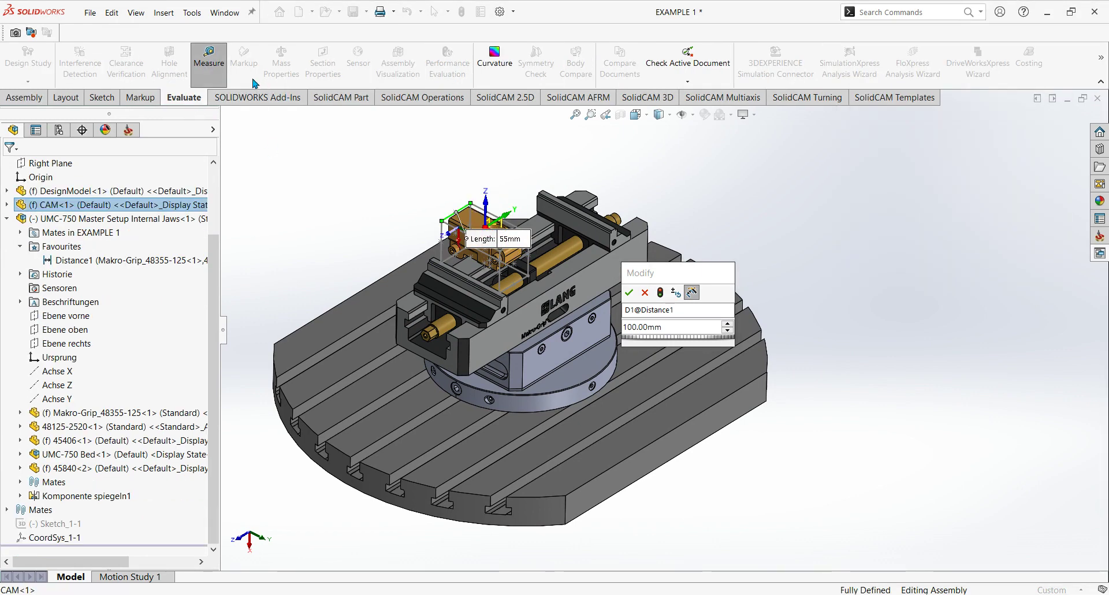
left_click(215, 65)
right_click(344, 141)
left_click(315, 146)
Set the Distance1 jaw distance to 27.5 mm and rebuild to close the jaws onto the stock.
double_click(665, 327)
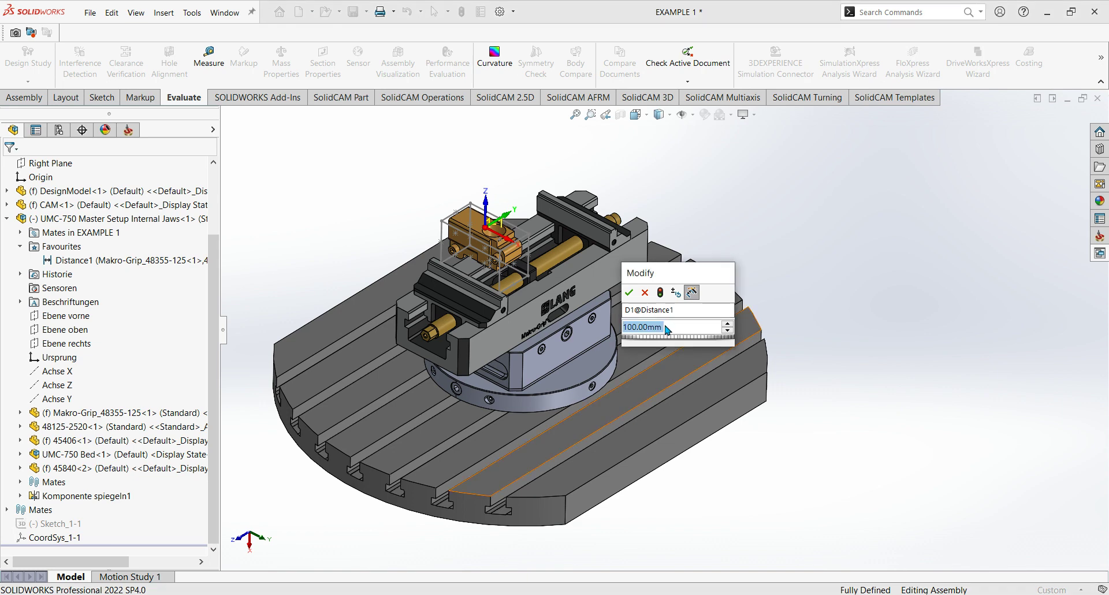
type("27.5")
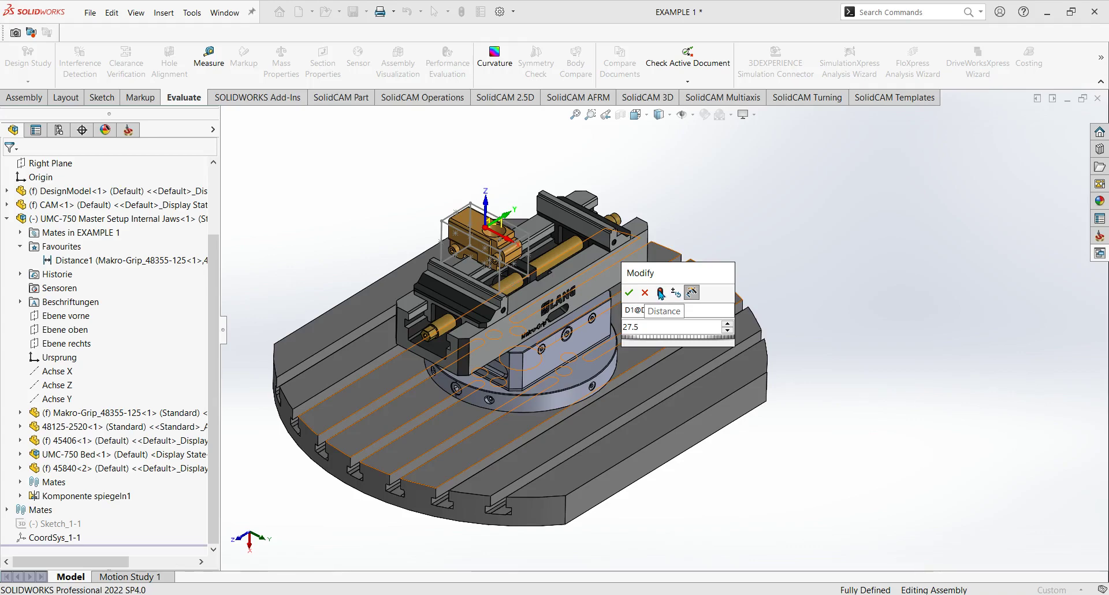
left_click(660, 293)
scroll(491, 265, "down", 2)
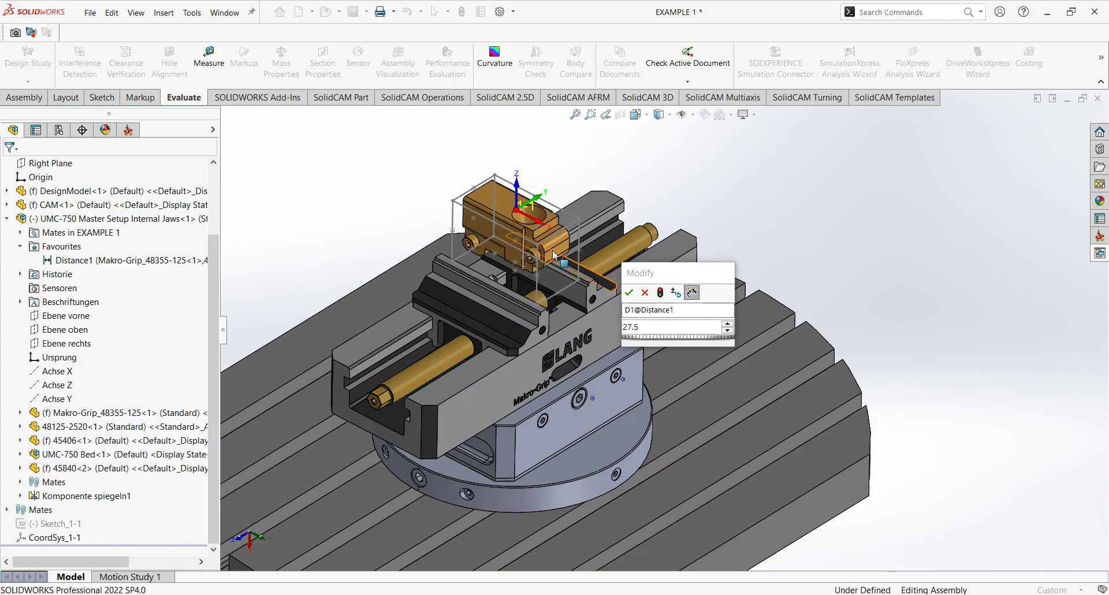
left_click(629, 295)
Inspect how both vise jaws meet the stock box in a straight-on view along the jaw faces.
middle_click_drag(608, 306, 685, 249, "ctrl")
scroll(736, 306, "up", 3)
key("space")
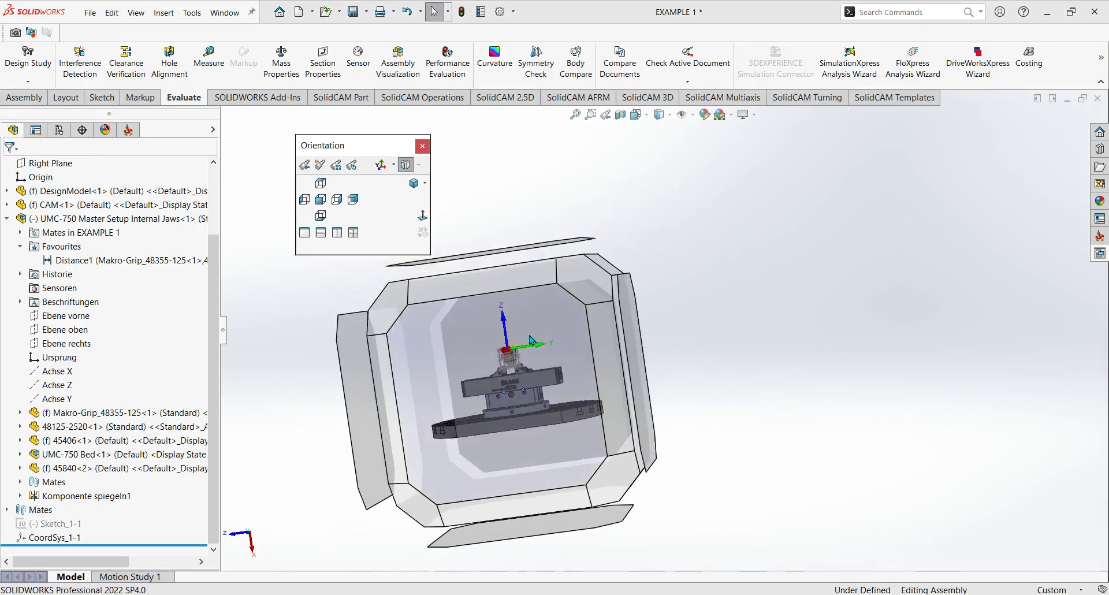
left_click(635, 293)
scroll(630, 278, "down", 8)
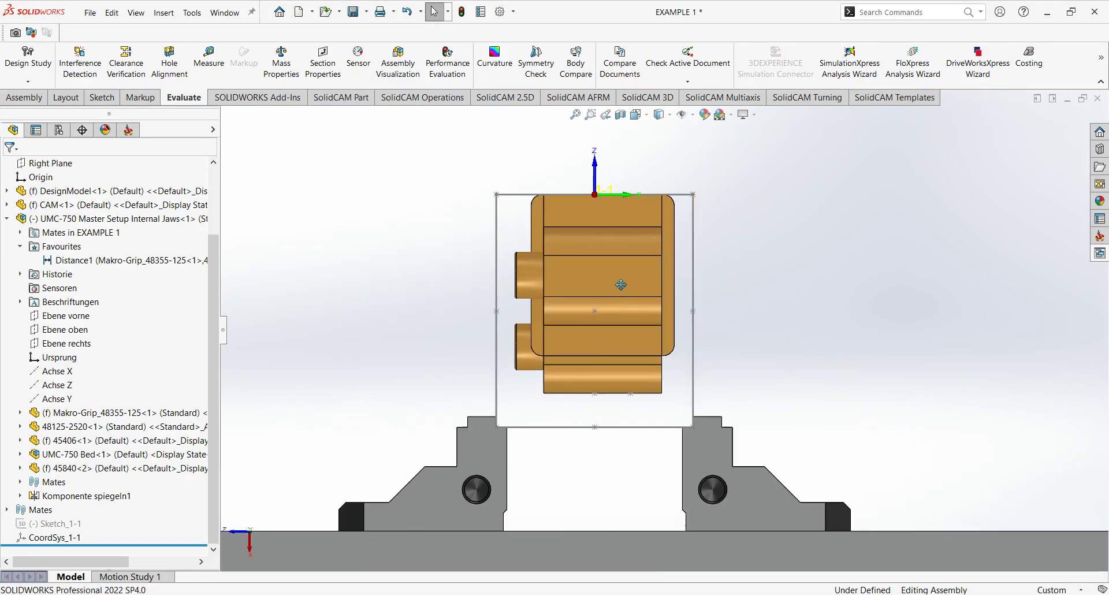
mouse_move(622, 362)
middle_mouse_down("ctrl")
mouse_move(593, 339)
mouse_move(611, 351)
middle_mouse_up("ctrl")
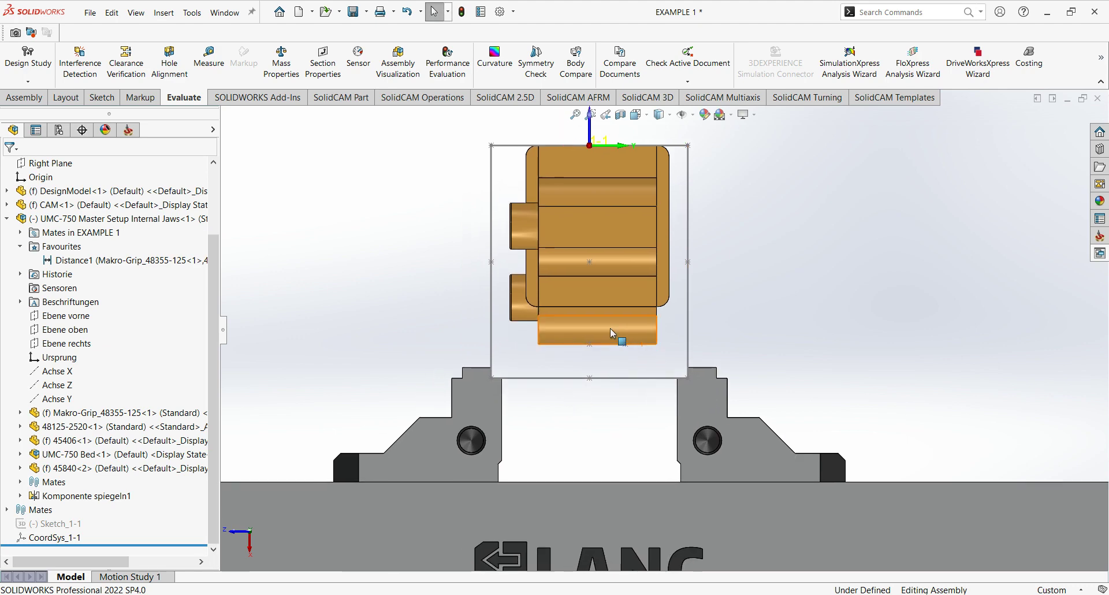
middle_click_drag(610, 328, 677, 284)
scroll(628, 338, "up", 3)
scroll(756, 312, "up", 4)
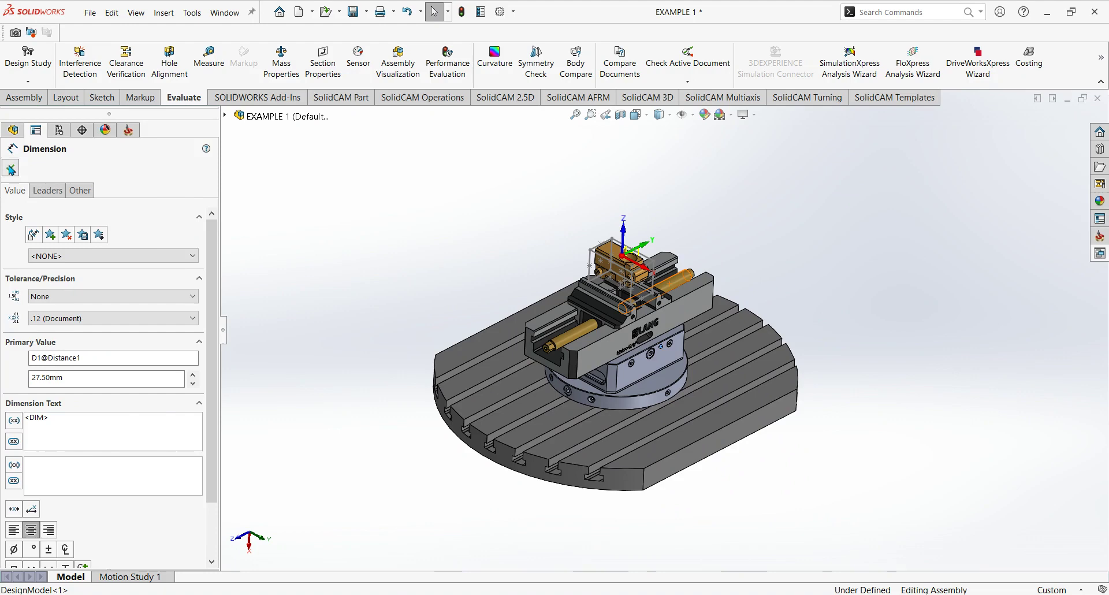
Close the Distance1 dimension properties and switch to the SolidCAM operations tree, agreeing to check synchronization.
left_click(10, 169)
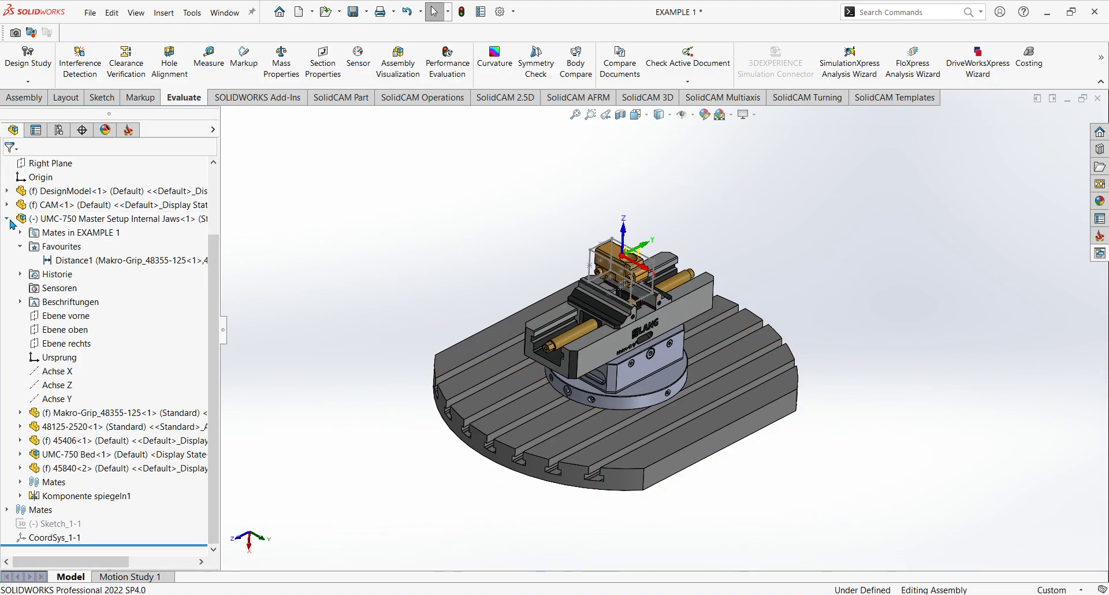
scroll(711, 365, "down", 5)
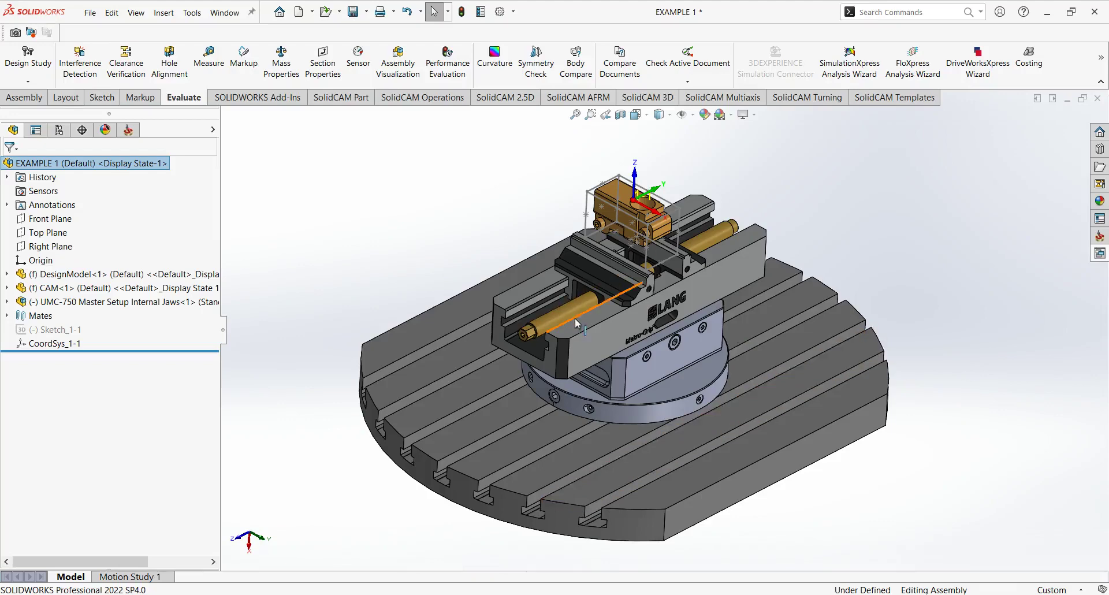
middle_click_drag(688, 298, 650, 289, "ctrl")
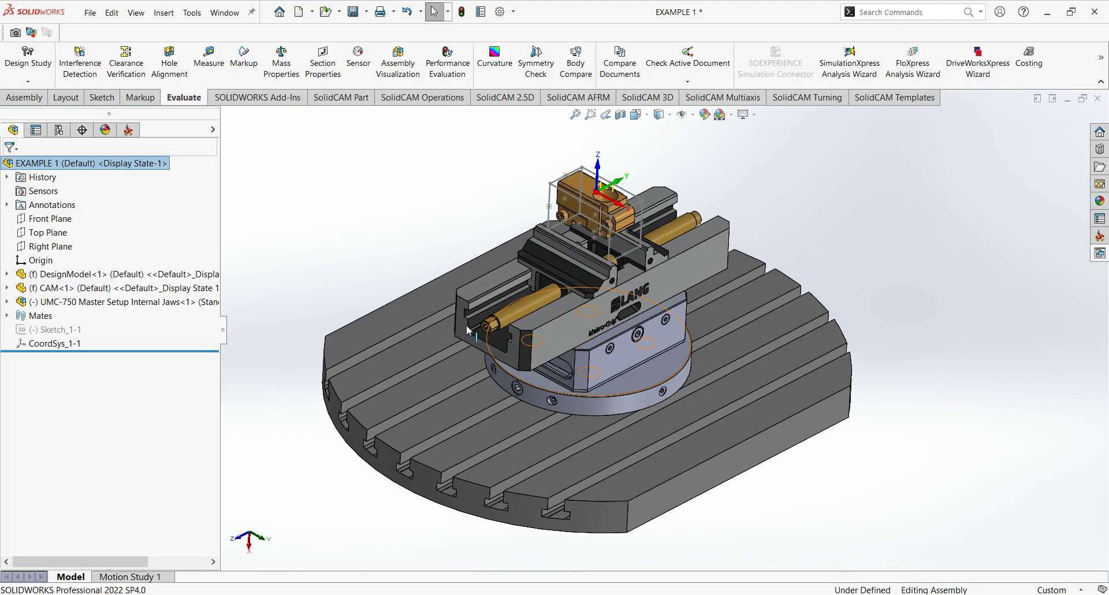
mouse_move(699, 348)
middle_mouse_down()
mouse_move(720, 324)
mouse_move(721, 339)
mouse_move(681, 344)
middle_mouse_up()
scroll(720, 339, "up", 4)
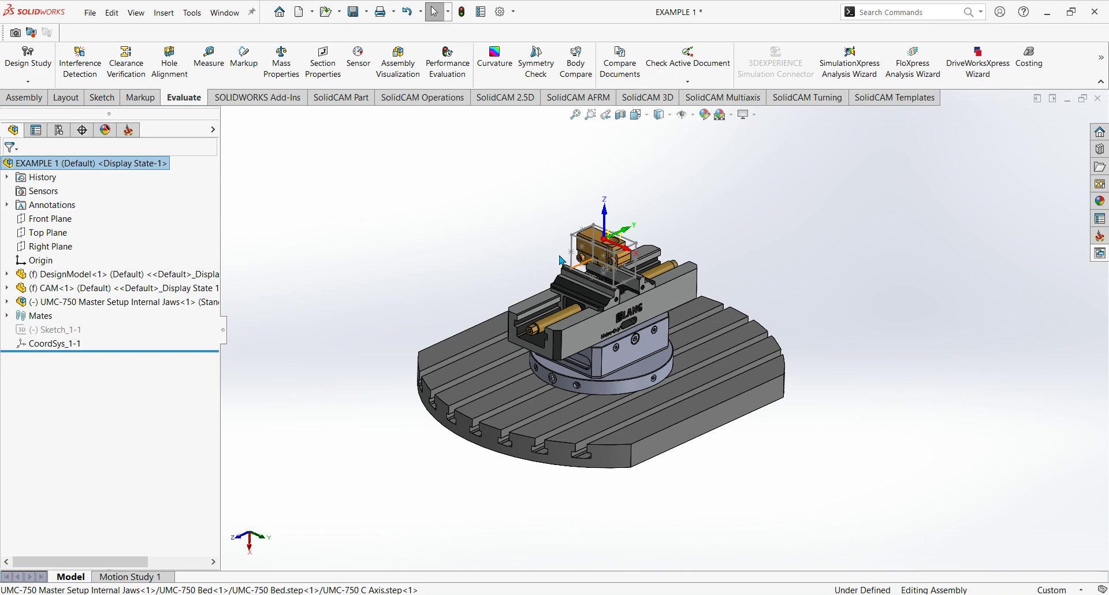
left_click(129, 131)
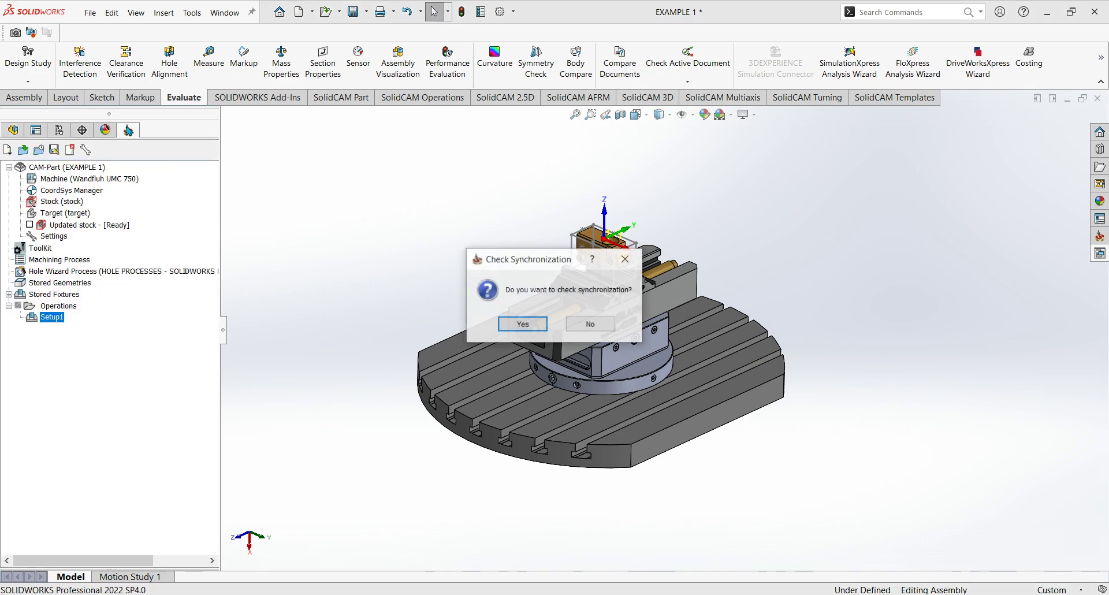
key("Return")
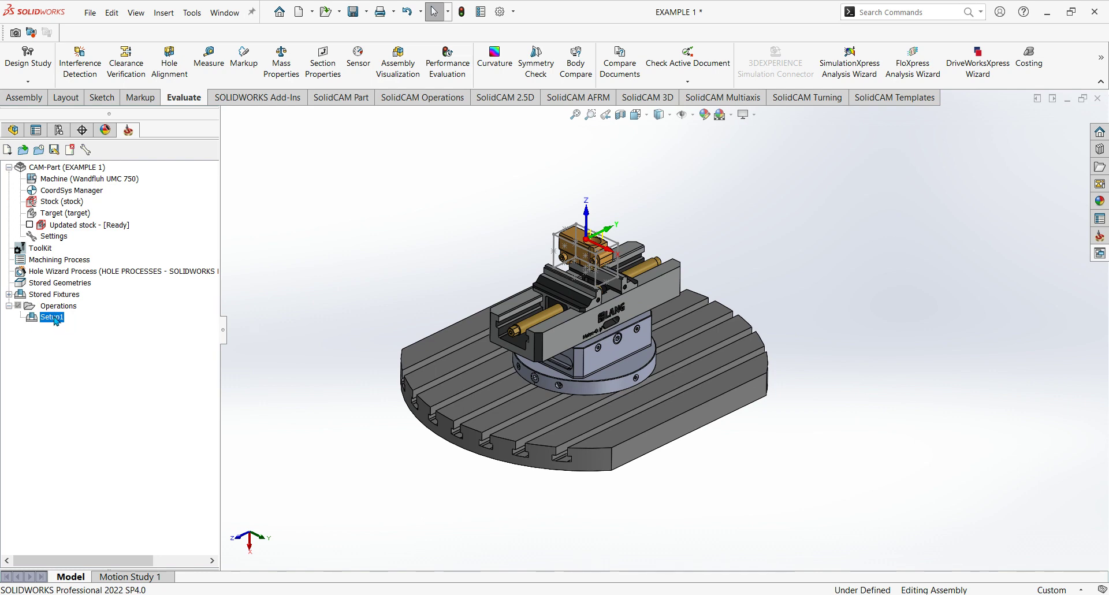
Add a clamping fixture under Stored Fixtures and select the whole UMC-750 Master Setup Internal Jaws assembly as its geometry.
left_click(44, 296)
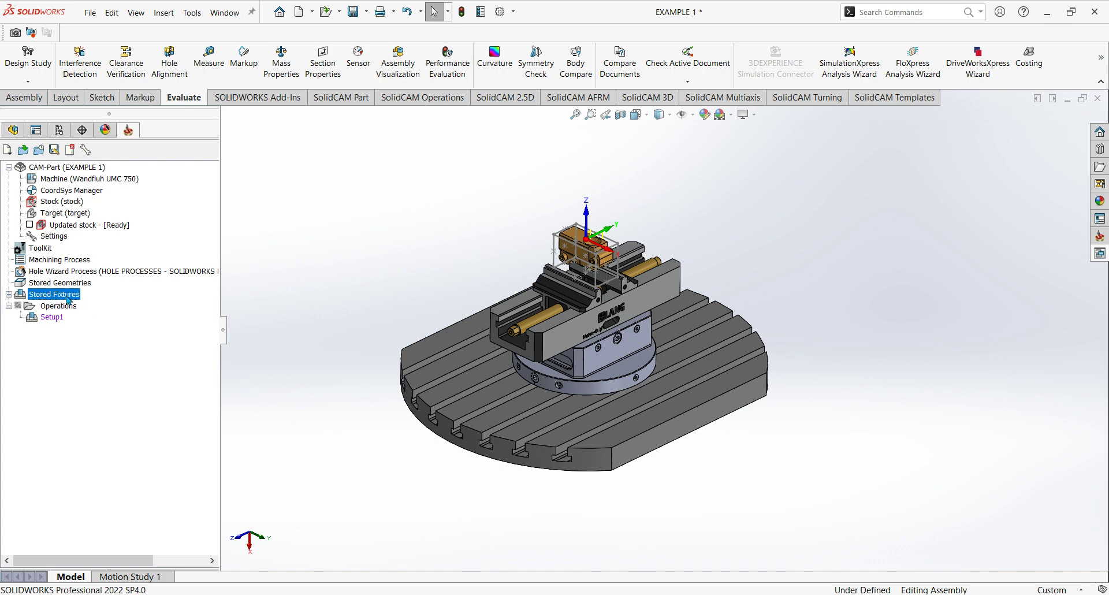
left_click(85, 302)
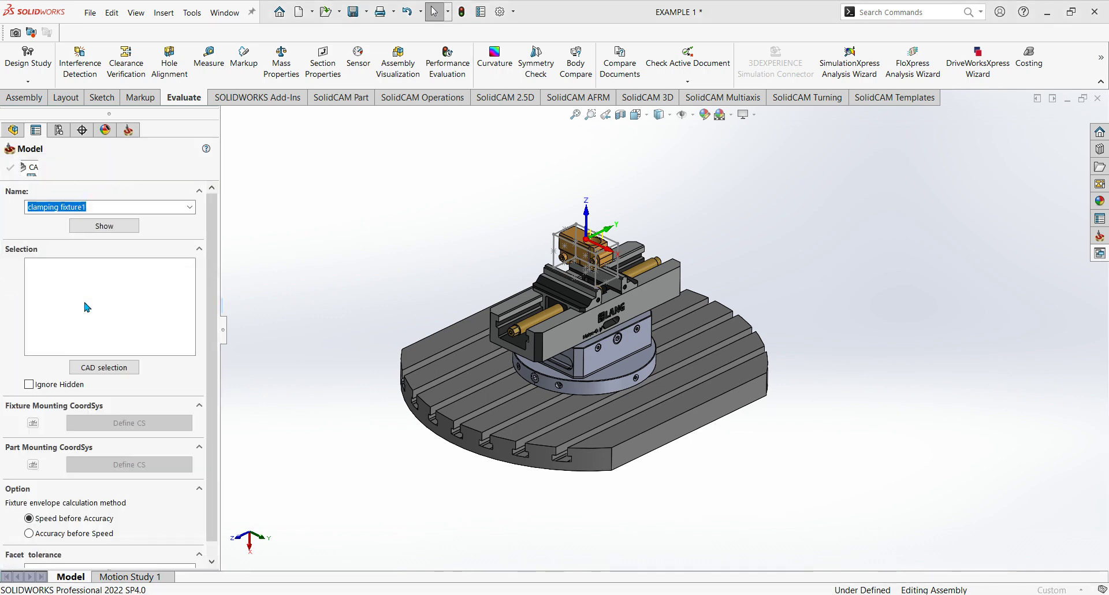
middle_click_drag(597, 338, 598, 338, "ctrl")
left_click_drag(598, 339, 638, 358, "ctrl")
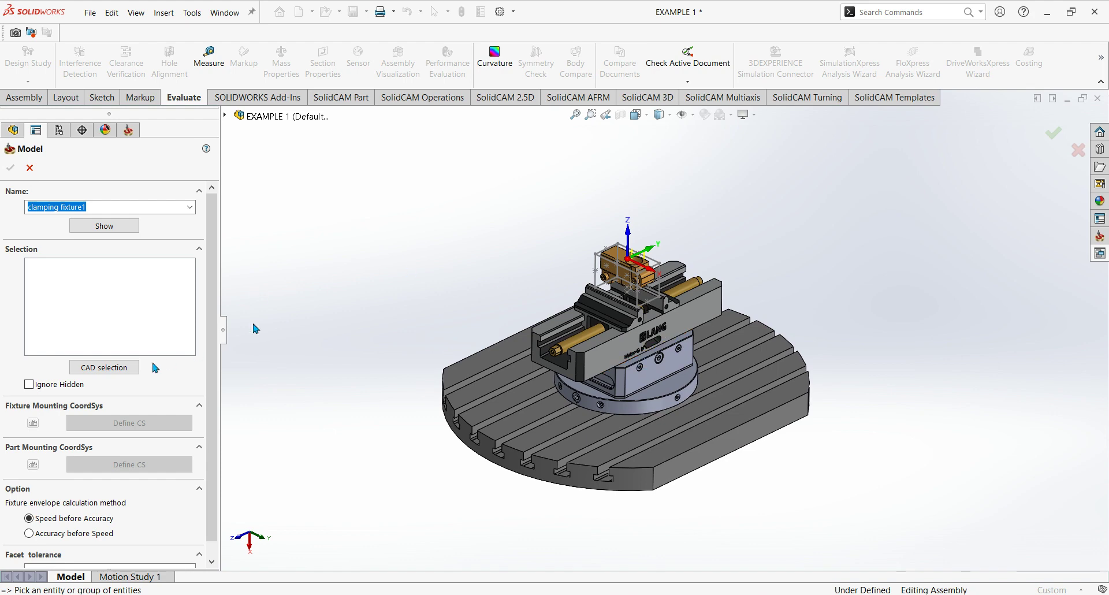
left_click(104, 367)
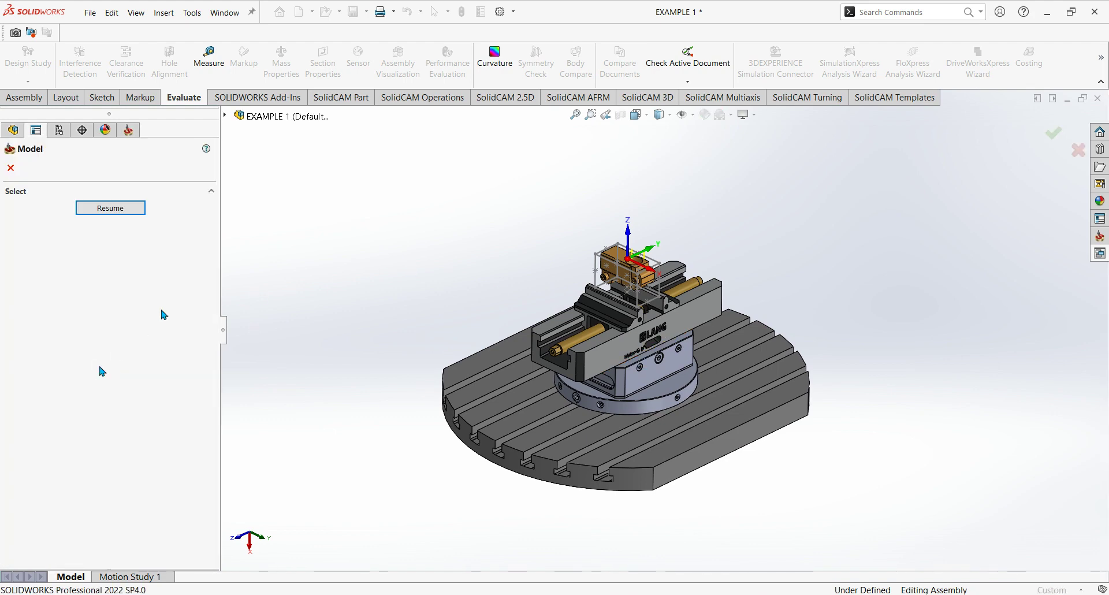
left_click(226, 116)
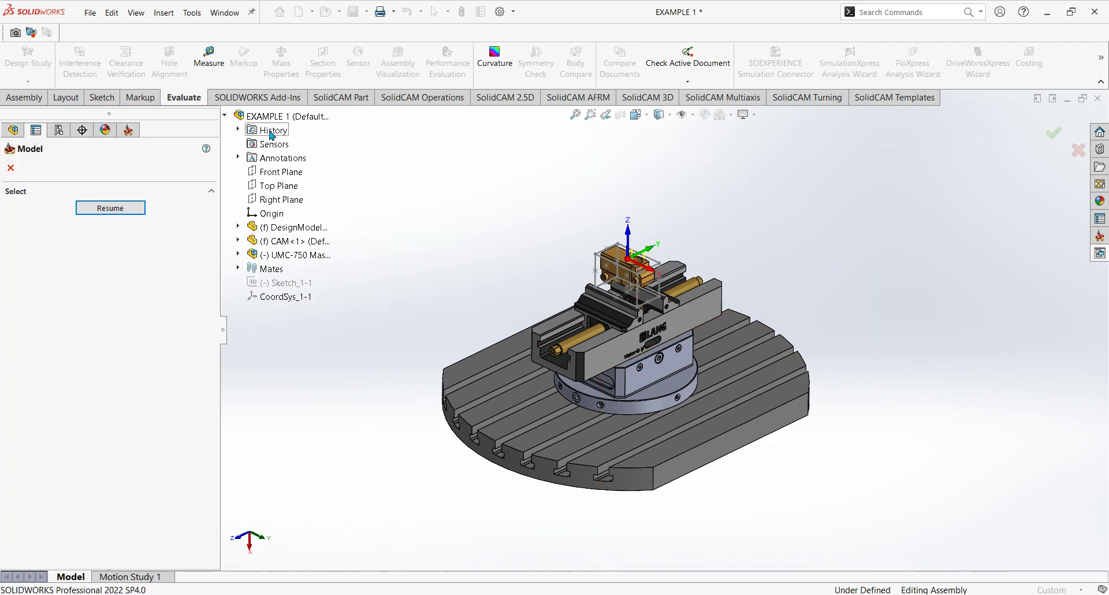
left_click(292, 256)
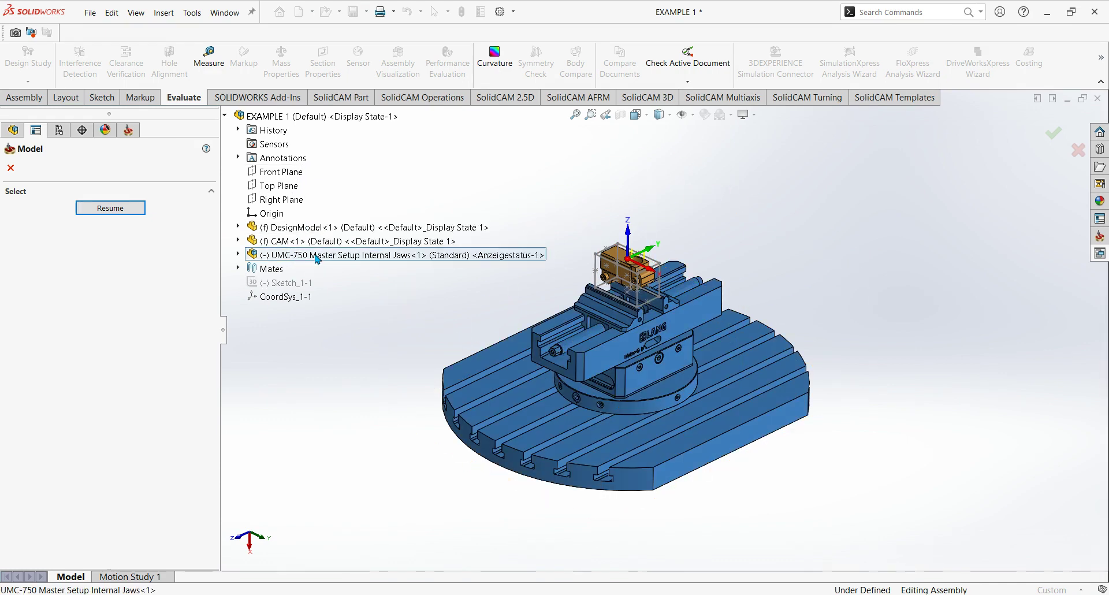
left_click(113, 208)
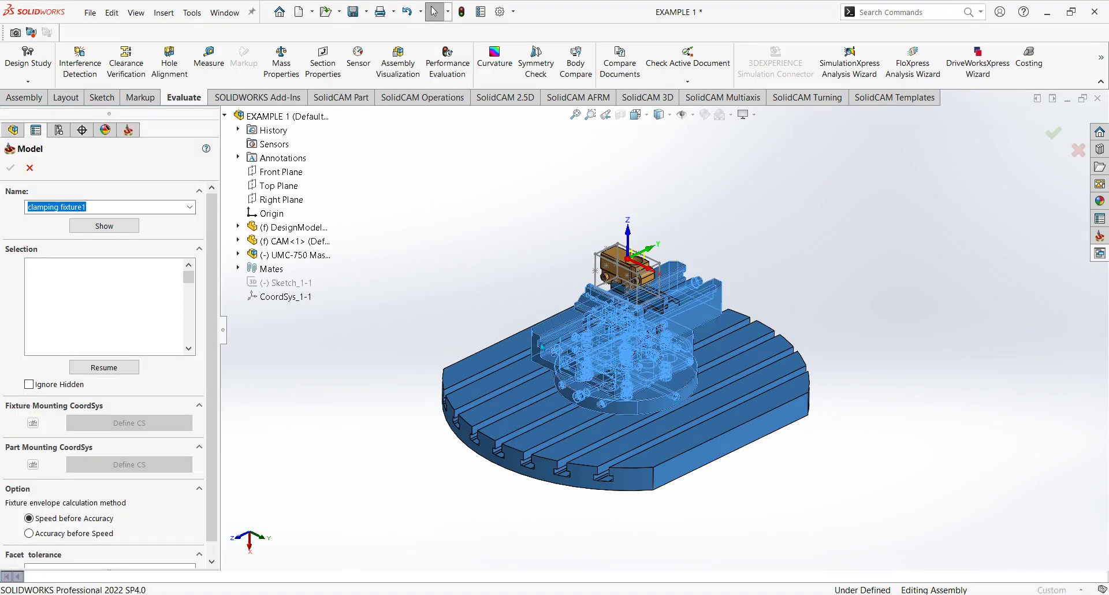
left_click(645, 411)
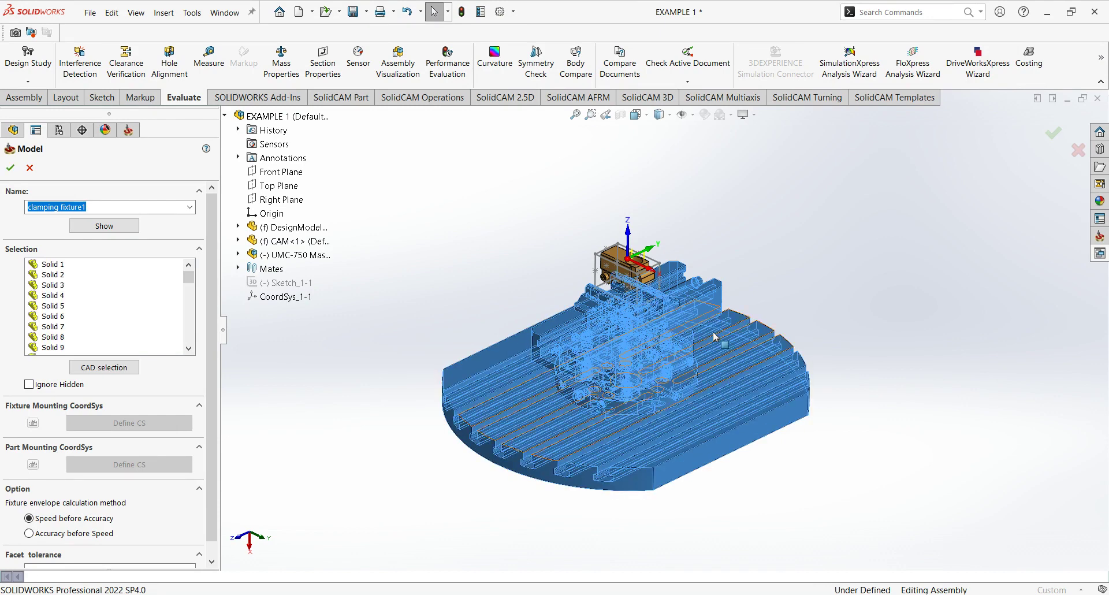
middle_click_drag(465, 319, 468, 302)
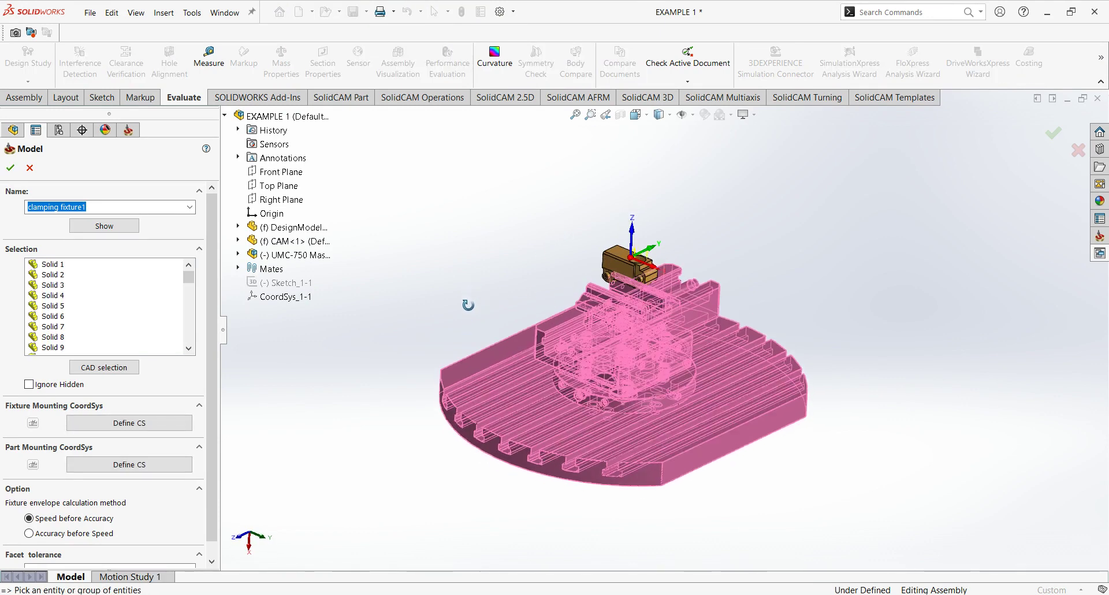
Accept the fixture definition under the name clamping fixture1 with the selected assembly solids.
left_click(10, 169)
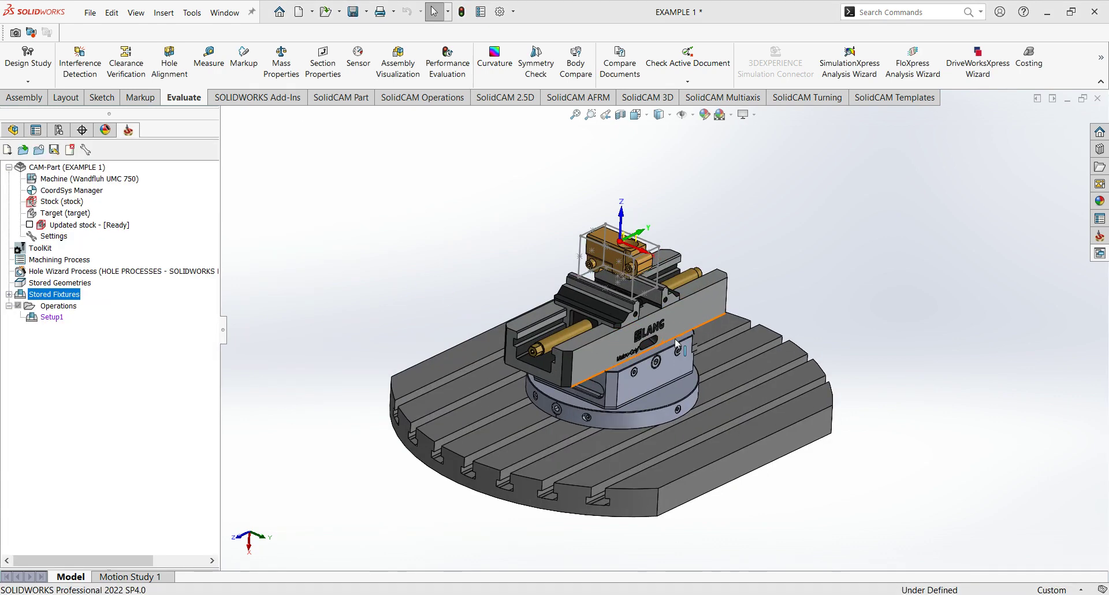
scroll(675, 339, "up", 1)
middle_click_drag(684, 348, 704, 312, "ctrl")
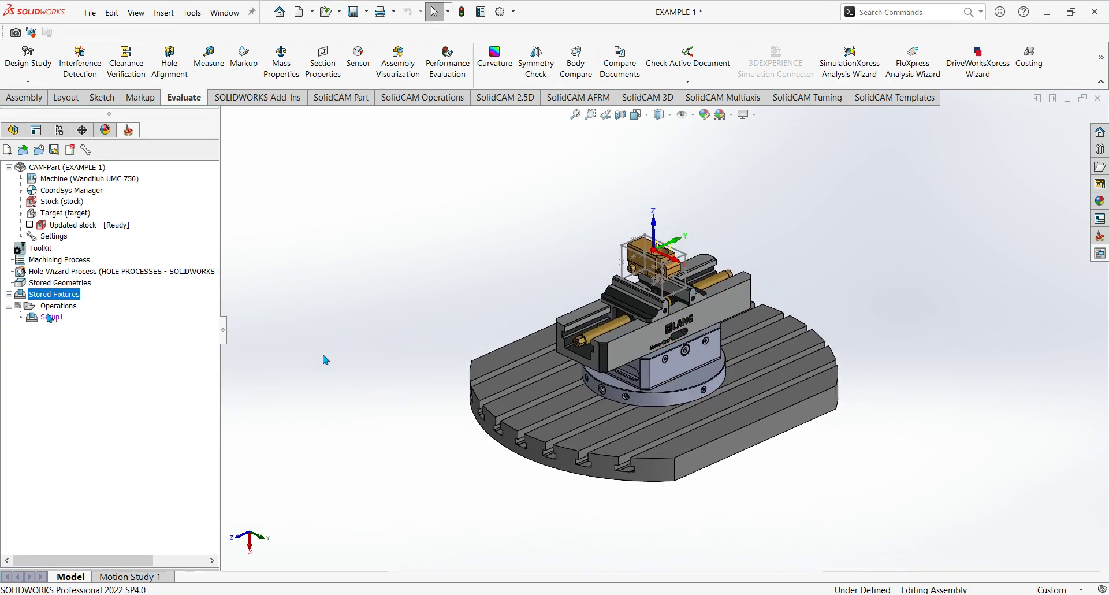
Assign clamping fixture1 to the Table in Setup1, show it on the model, and confirm the machine setup.
double_click(50, 317)
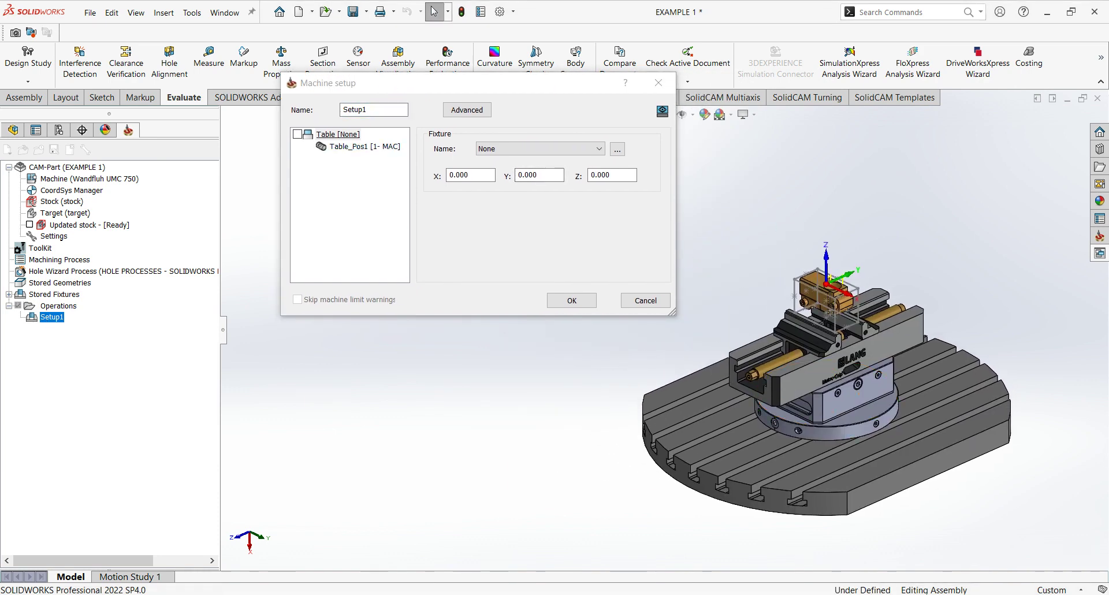
left_click(339, 135)
left_click(353, 146)
left_click(341, 135)
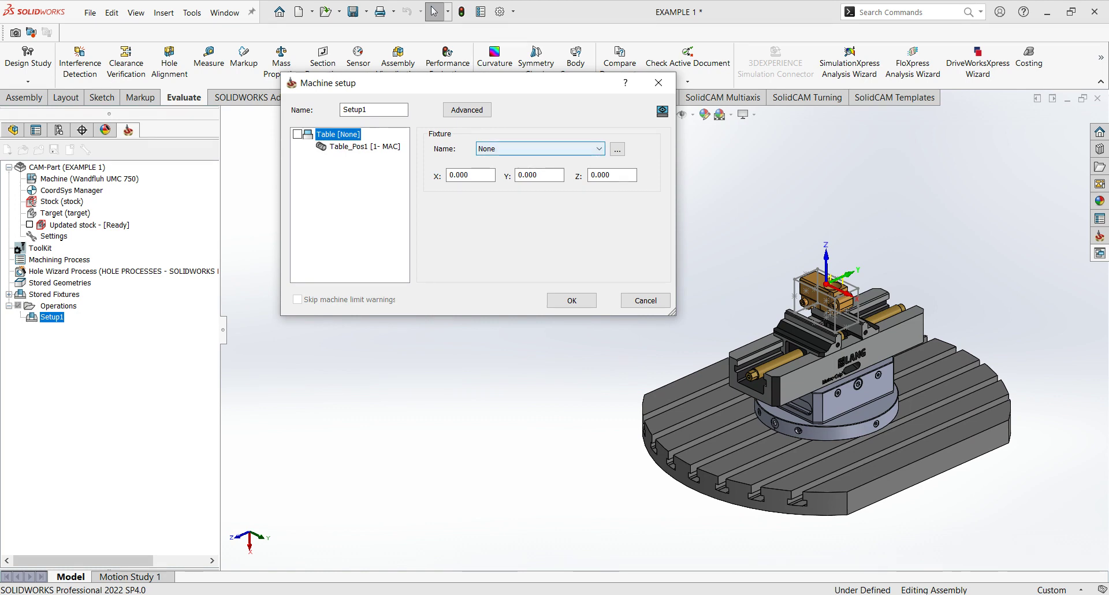
left_click(598, 149)
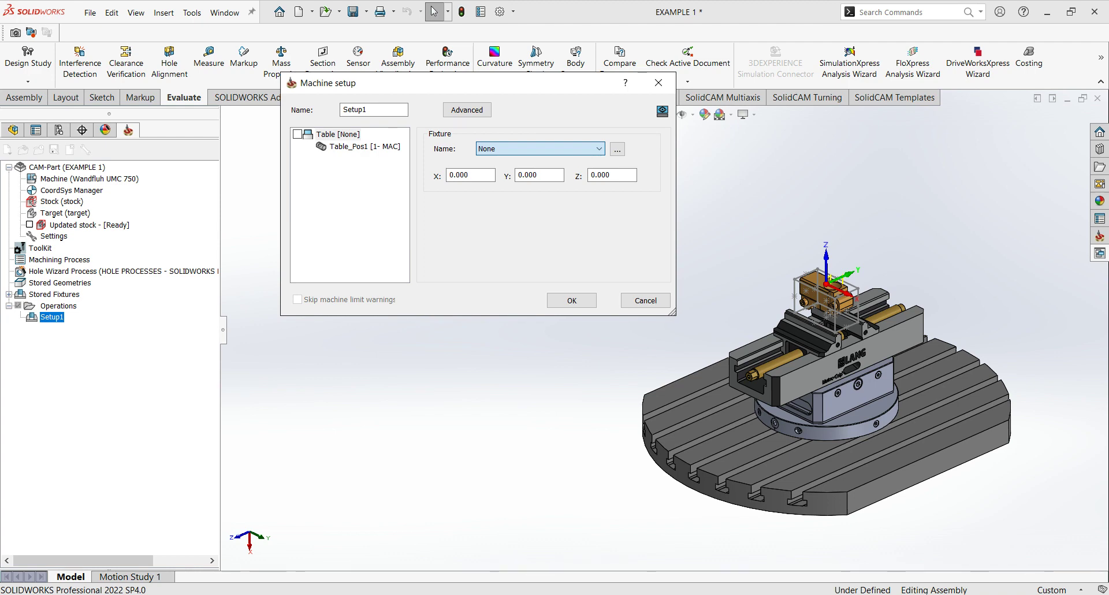
left_click(534, 164)
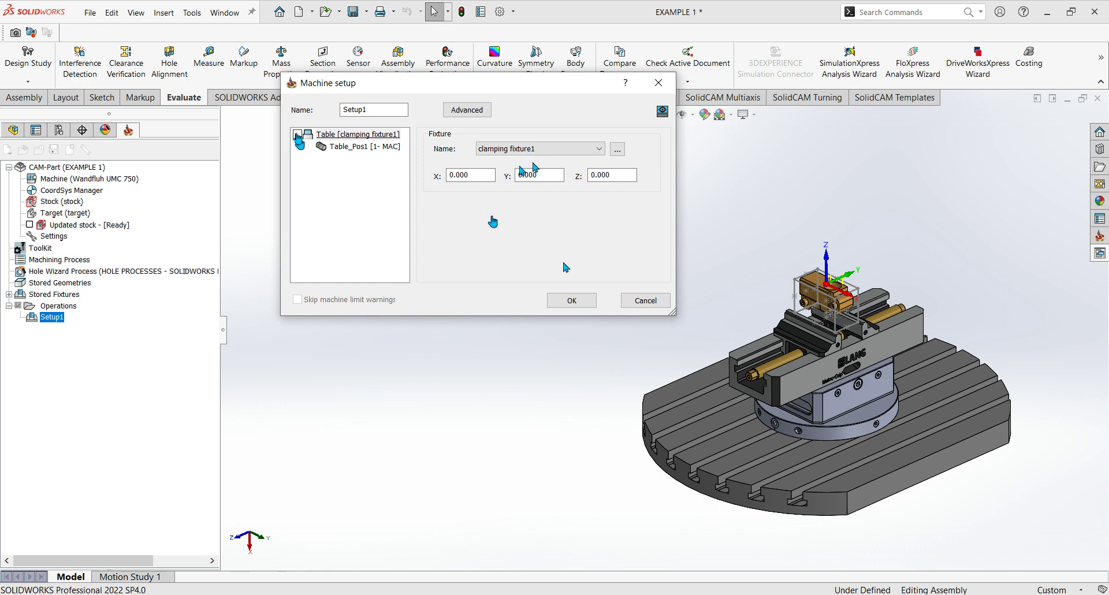
left_click(297, 134)
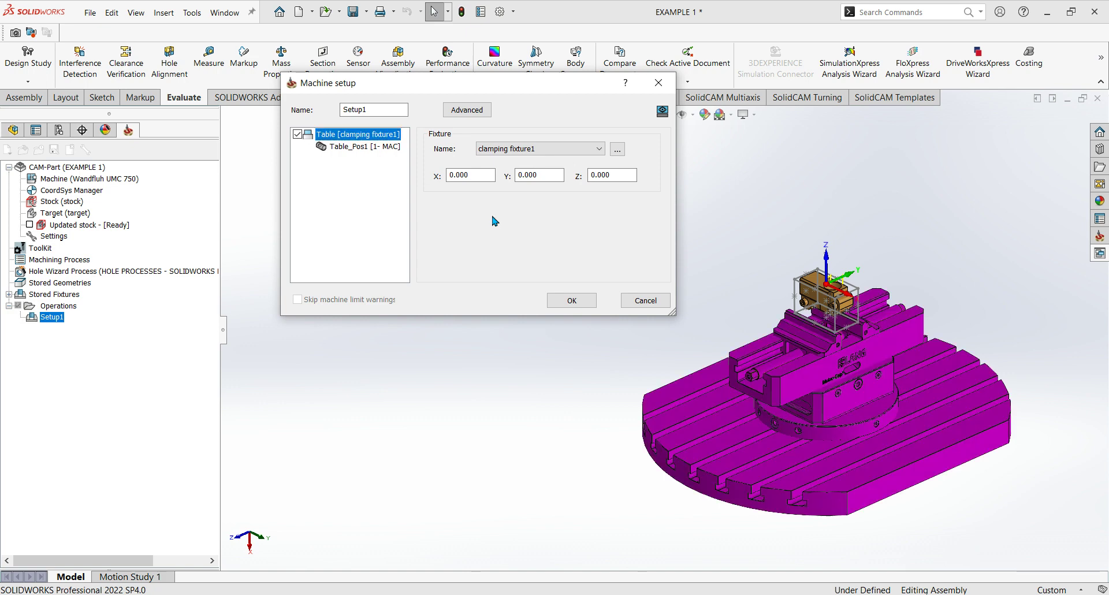
left_click(573, 300)
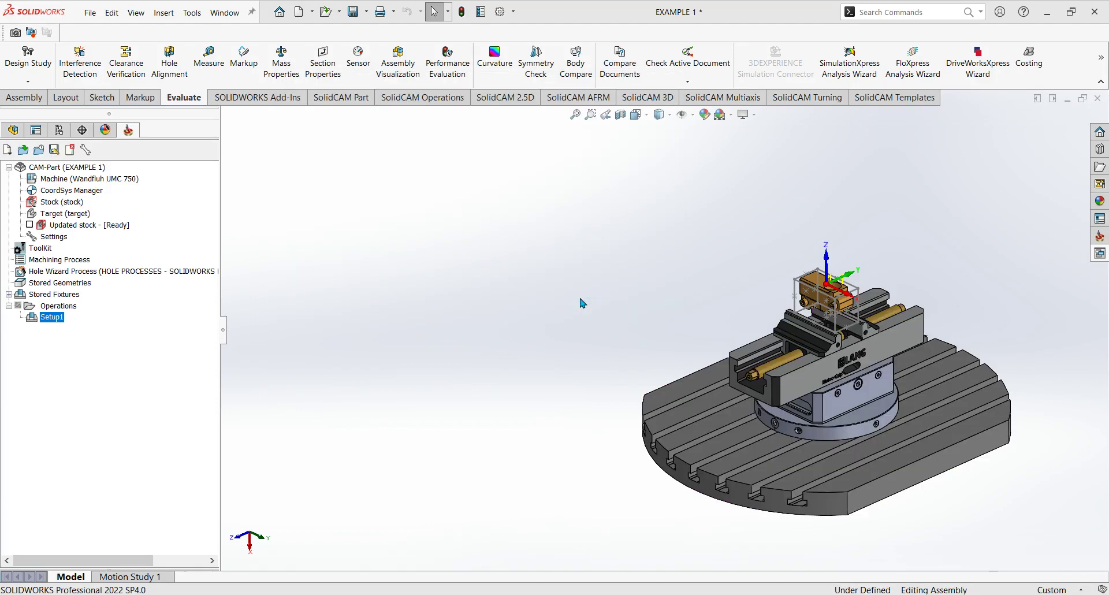
Examine the vise, stock and machine table from several angles and distances.
middle_click_drag(734, 324, 507, 253, "ctrl")
mouse_move(569, 277)
middle_mouse_down()
mouse_move(581, 259)
mouse_move(588, 267)
mouse_move(574, 290)
mouse_move(634, 316)
mouse_move(598, 318)
mouse_move(589, 283)
middle_mouse_up()
scroll(574, 290, "down", 2)
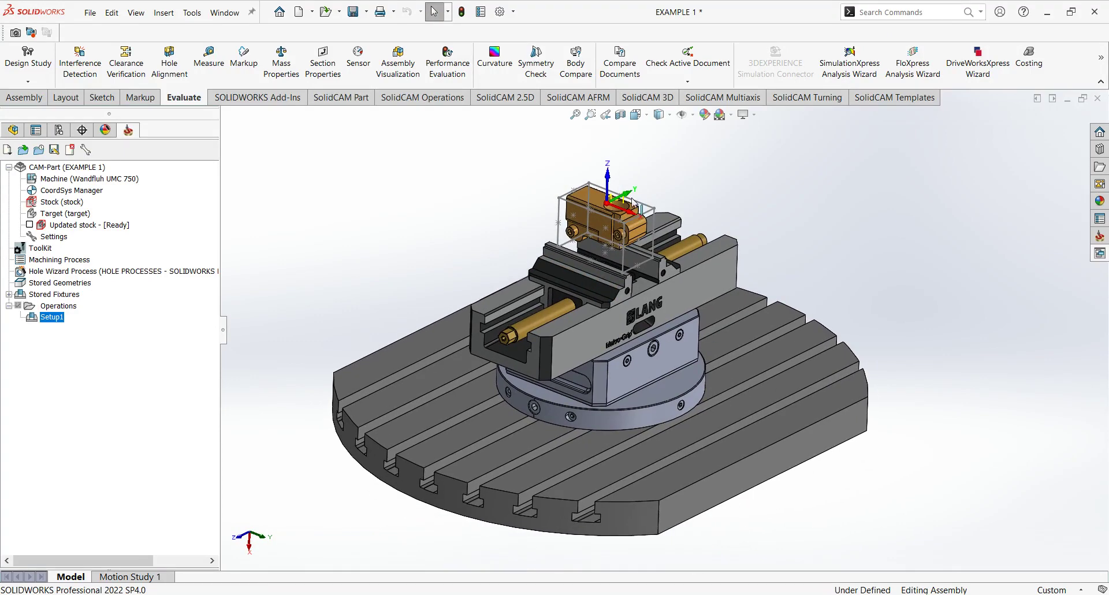
scroll(696, 290, "up", 3)
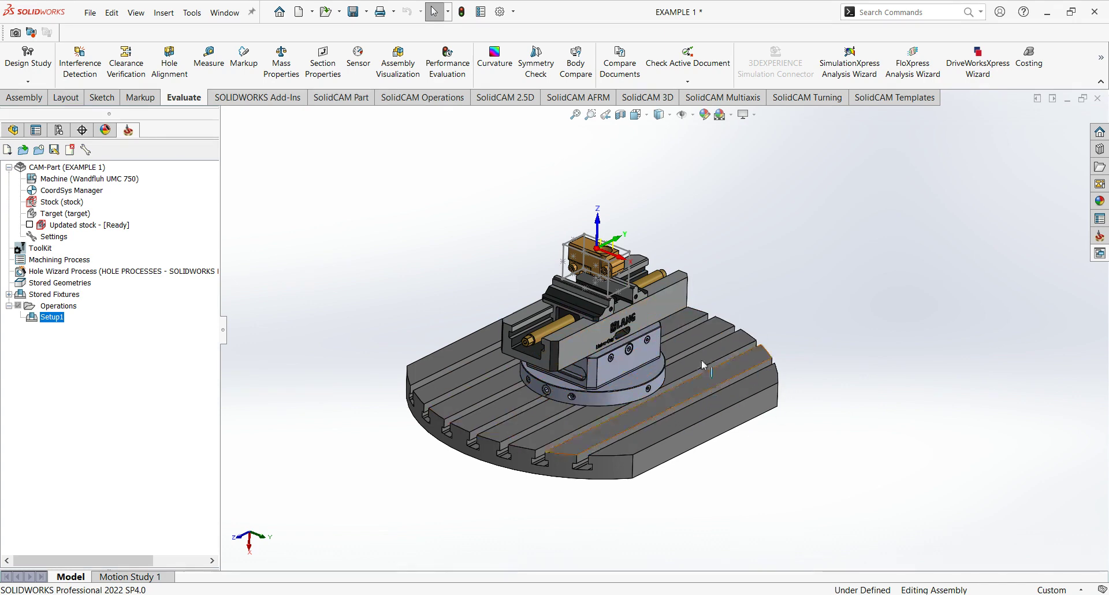
scroll(637, 293, "down", 2)
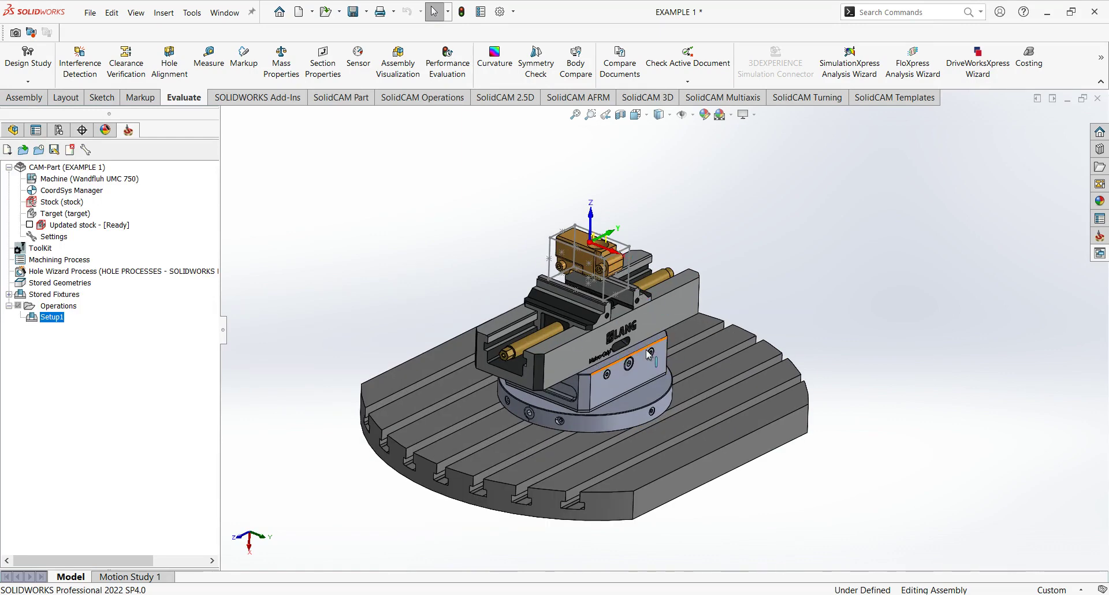
middle_click_drag(661, 362, 580, 375)
scroll(663, 366, "up", 2)
scroll(663, 367, "down", 2)
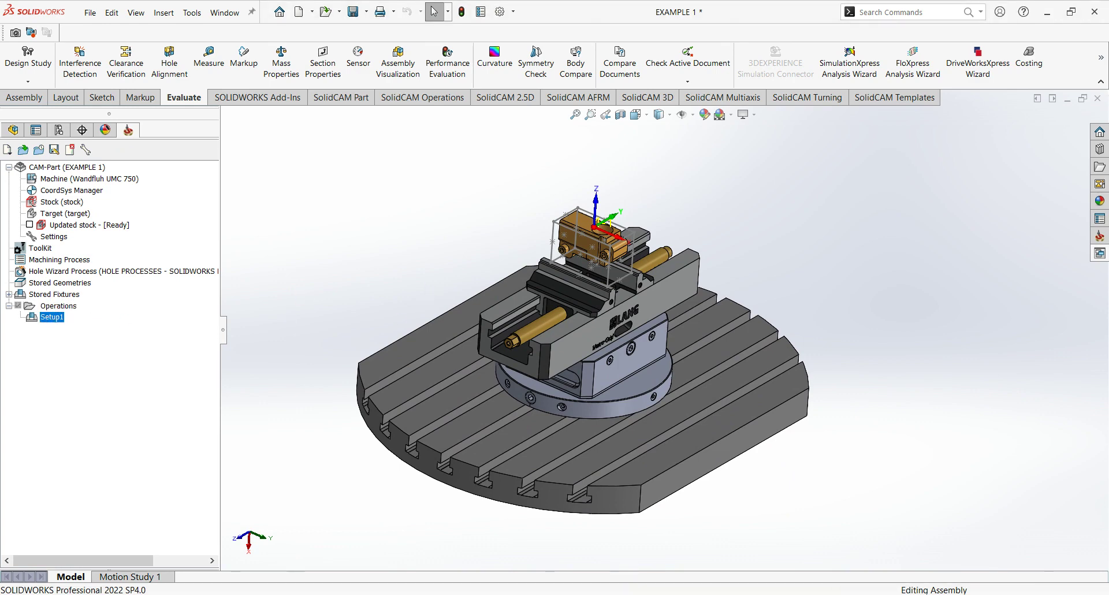
scroll(578, 292, "down", 2)
scroll(577, 293, "down", 2)
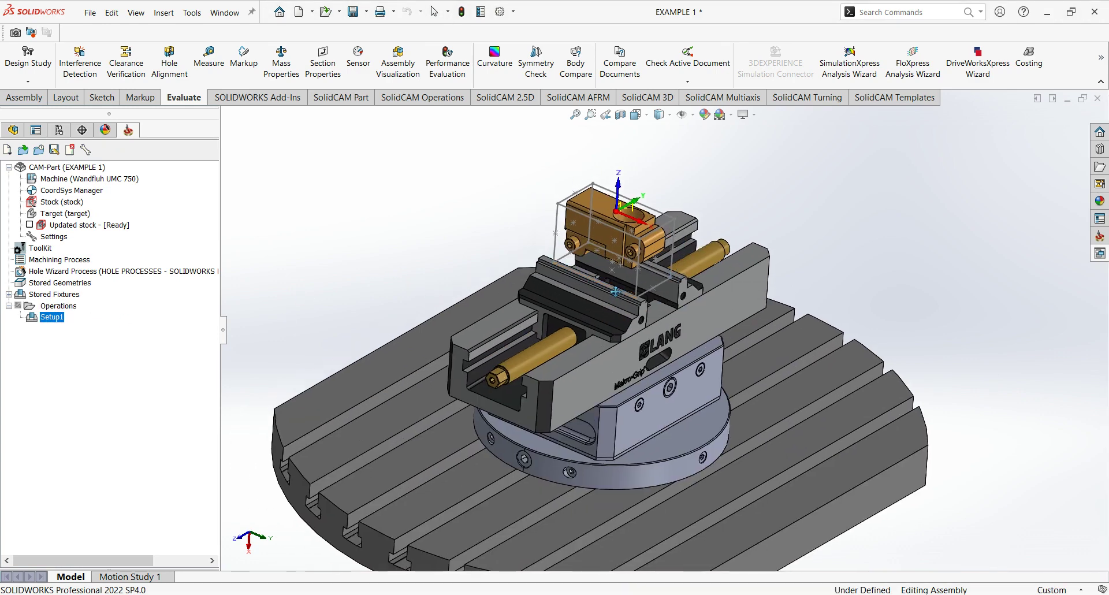
scroll(615, 292, "up", 3)
scroll(633, 279, "up", 1)
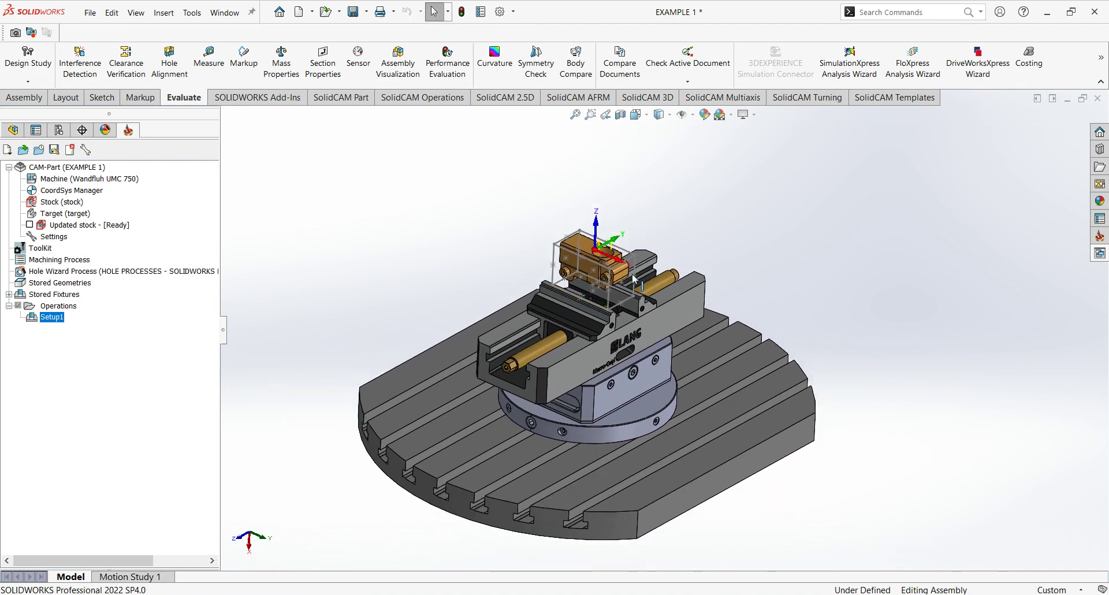
middle_click_drag(632, 275, 617, 281, "ctrl")
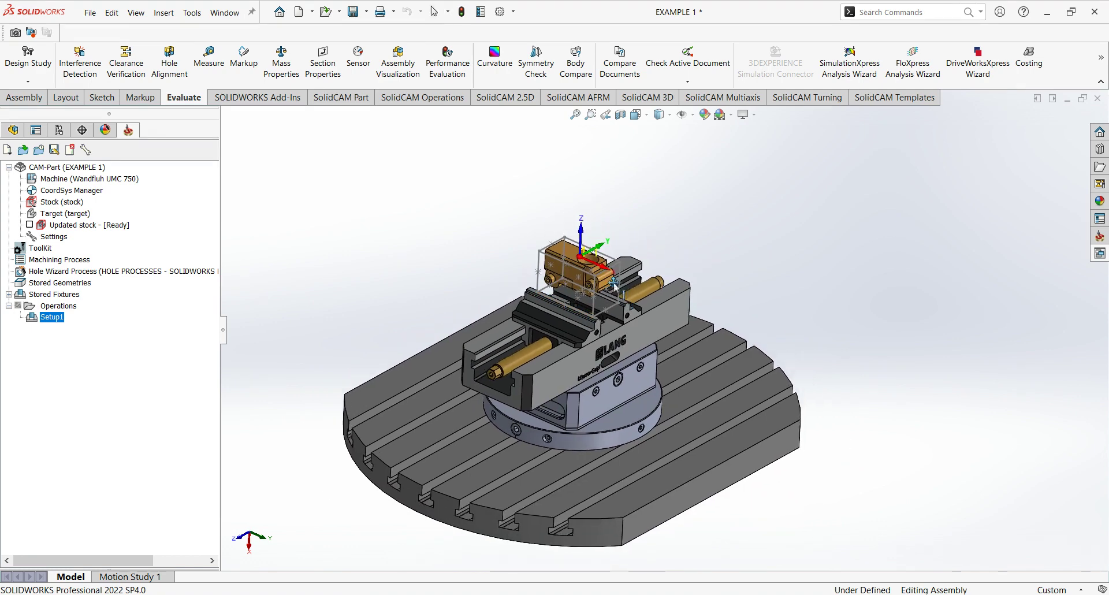
Add a Profile operation after Setup1 and define its contour geometry as a chain along the top face's outer edges.
right_click(52, 317)
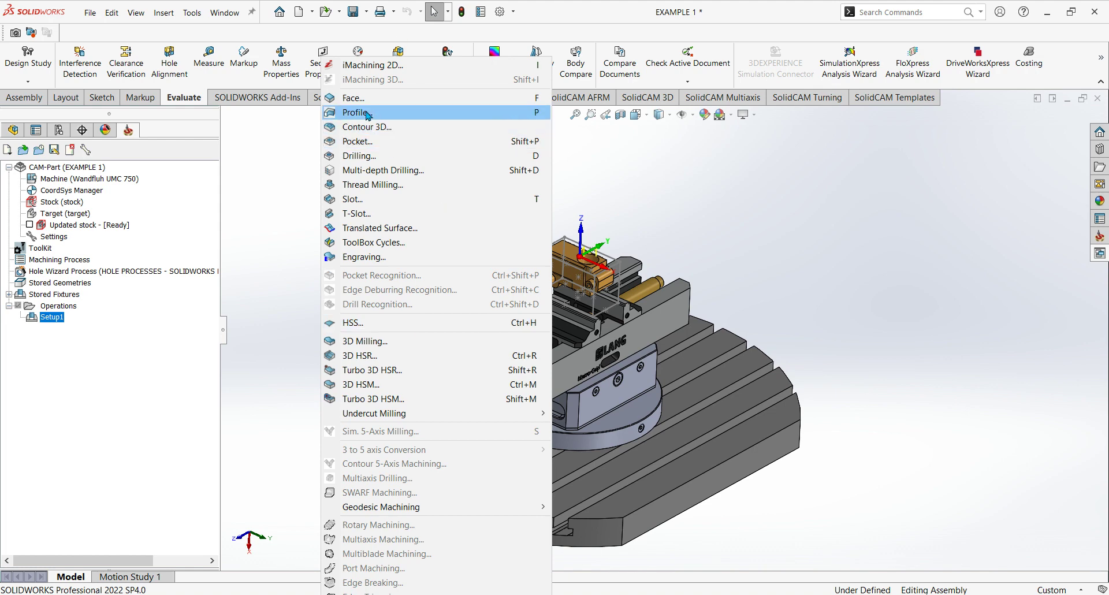
left_click(386, 114)
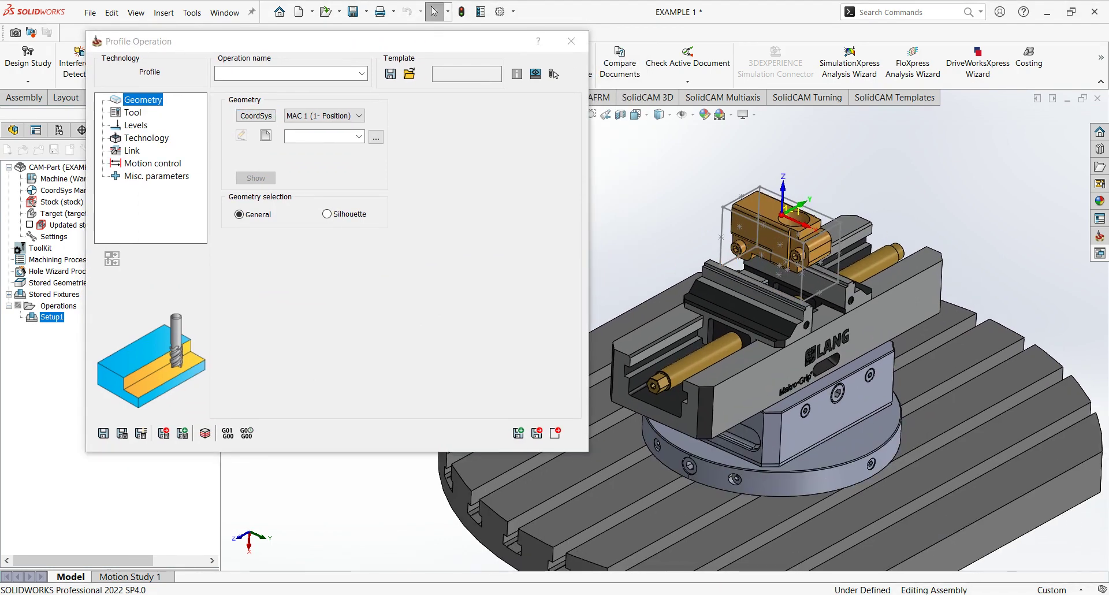
left_click(266, 136)
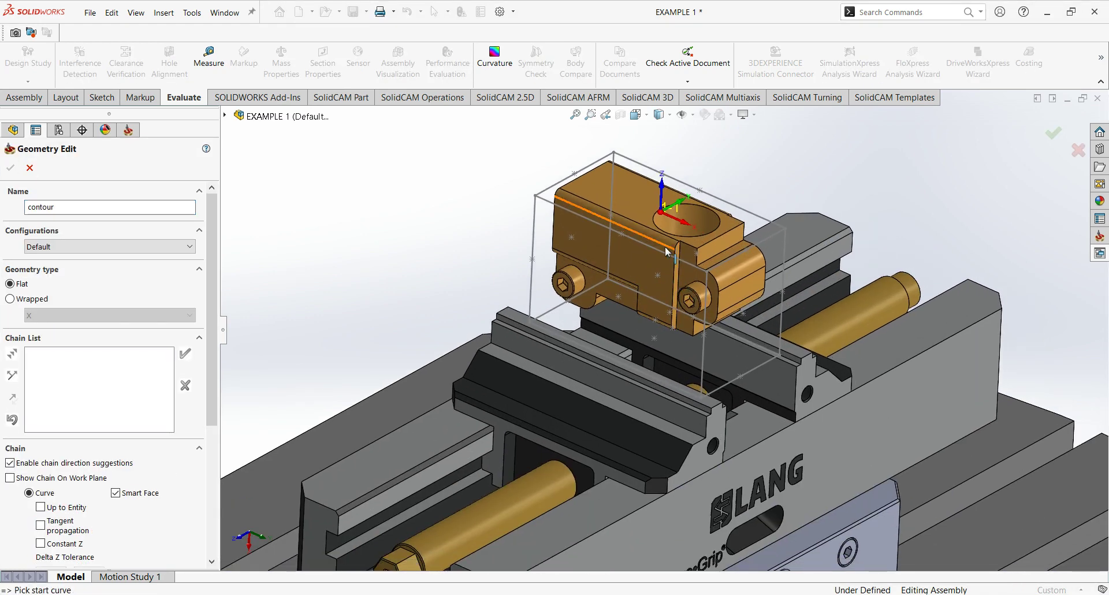
left_click(666, 249)
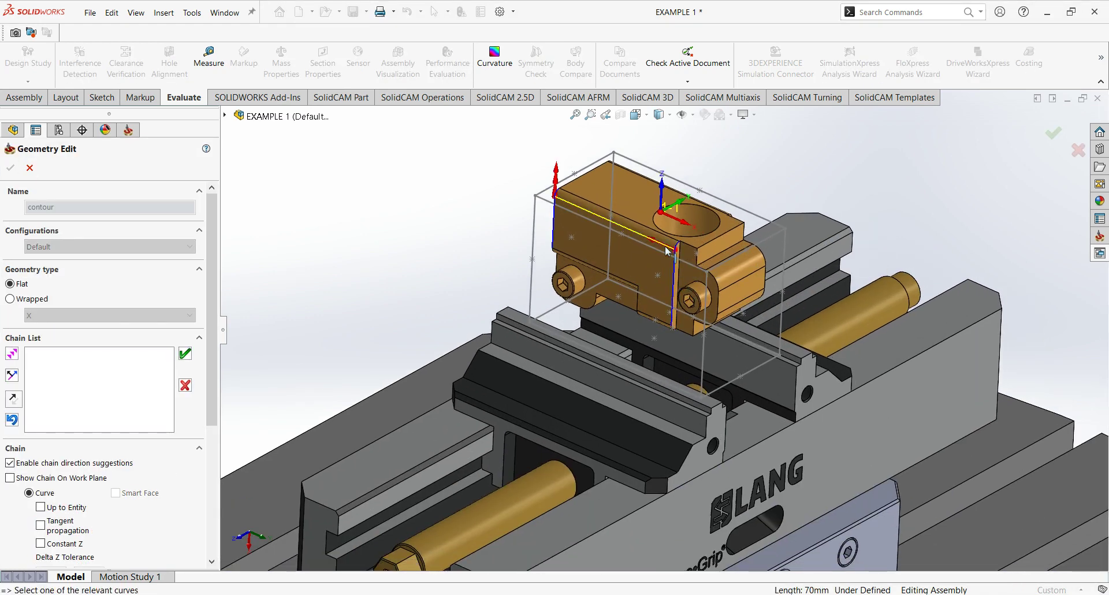
scroll(624, 238, "up", 1)
middle_click_drag(585, 223, 569, 254, "ctrl")
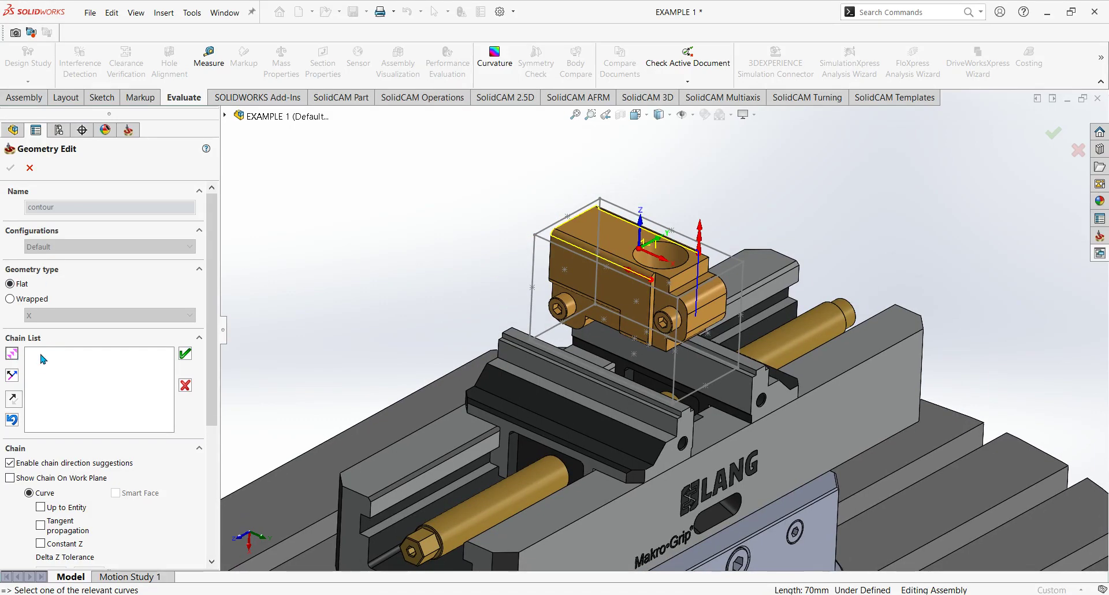
left_click(185, 354)
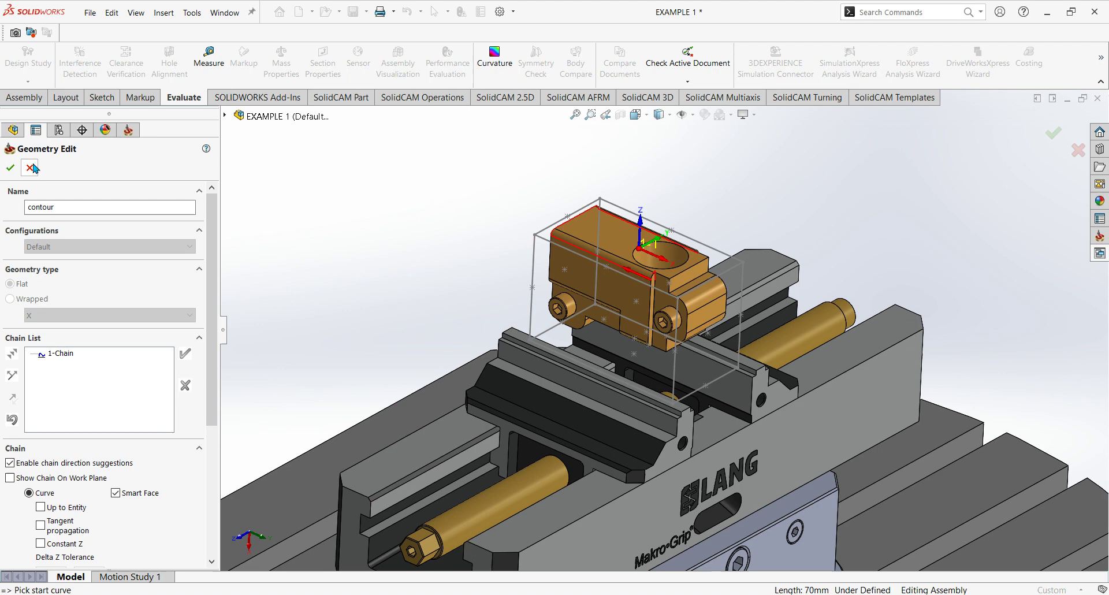
left_click(10, 168)
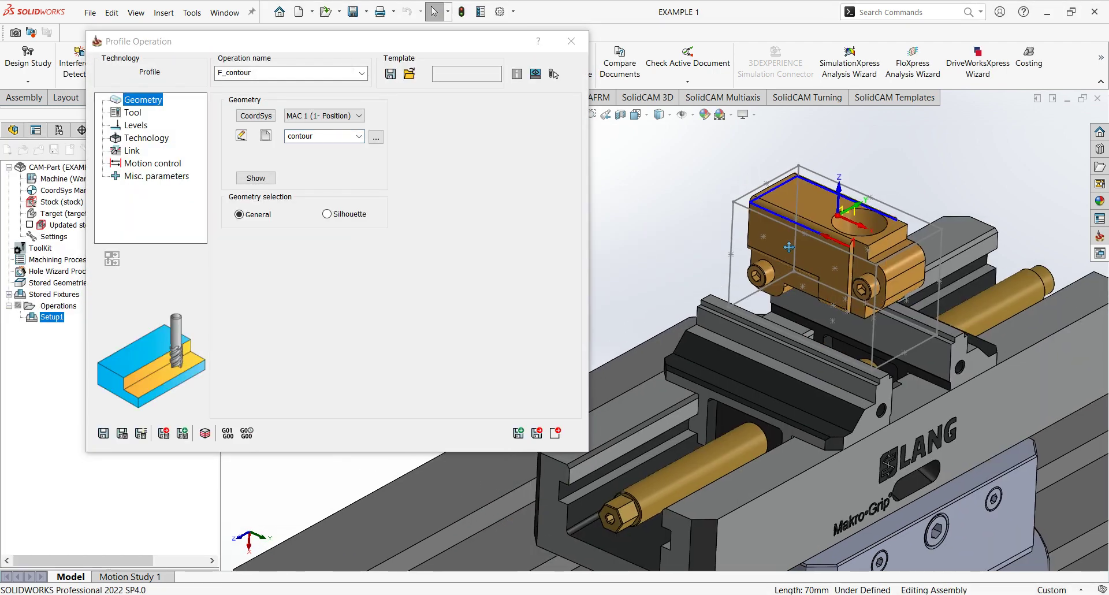
middle_click_drag(789, 247, 790, 259, "ctrl")
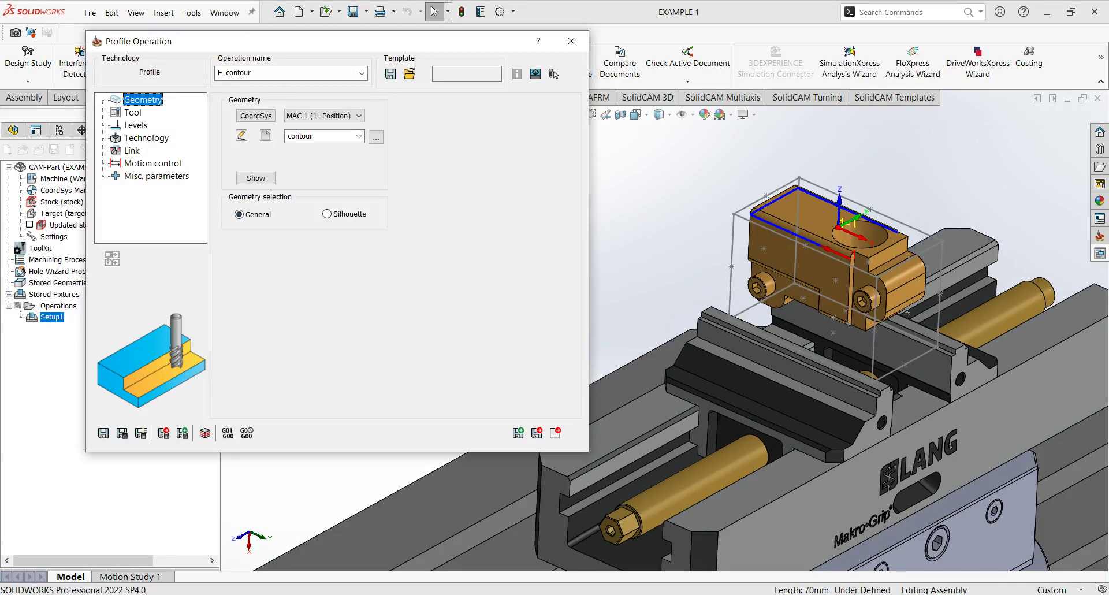
Start the tool selection for the profile operation and open TOOLTABLE-2 to import a tool.
left_click(133, 113)
left_click(300, 357)
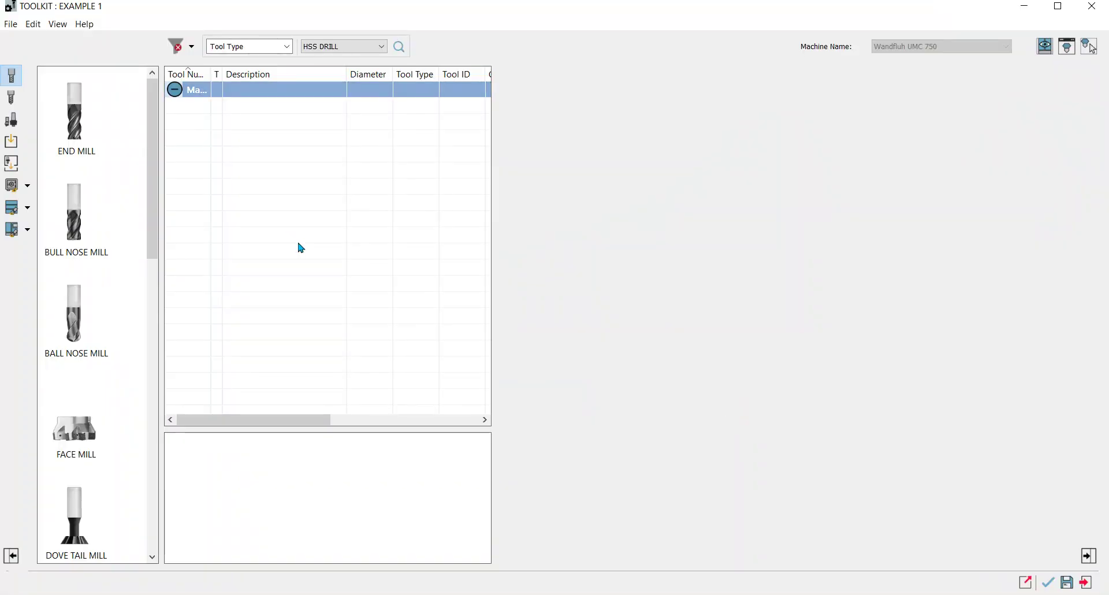
left_click(11, 229)
left_click(110, 75)
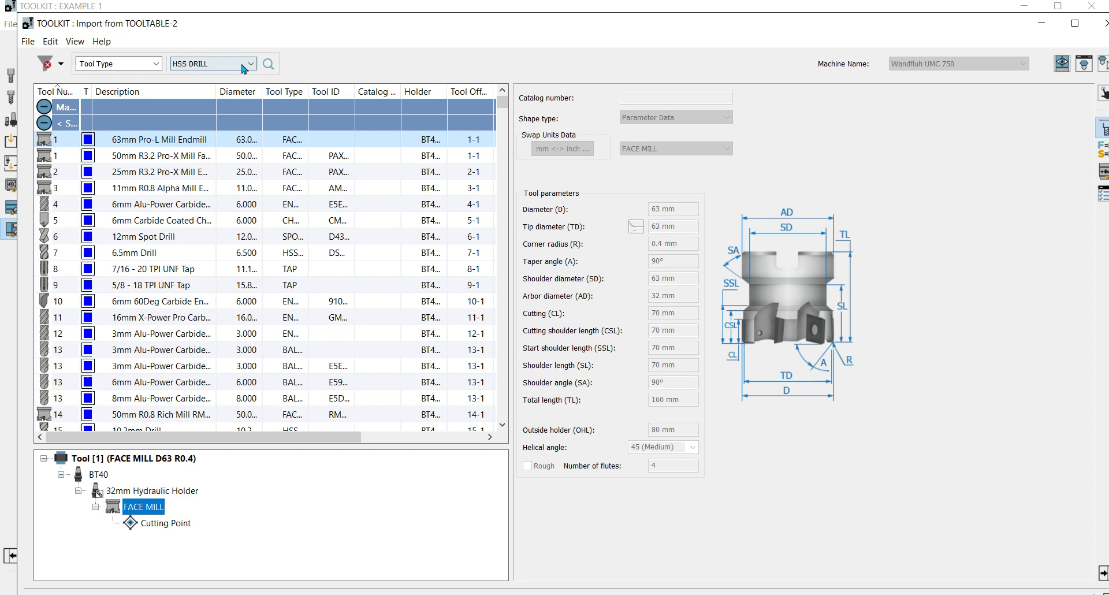
Filter the tools to END MILL, sorted by diameter, and assign tool 207, the 16mm Alu-Power Long Carbide Slotdrill, to the operation.
scroll(241, 67, "up", 2)
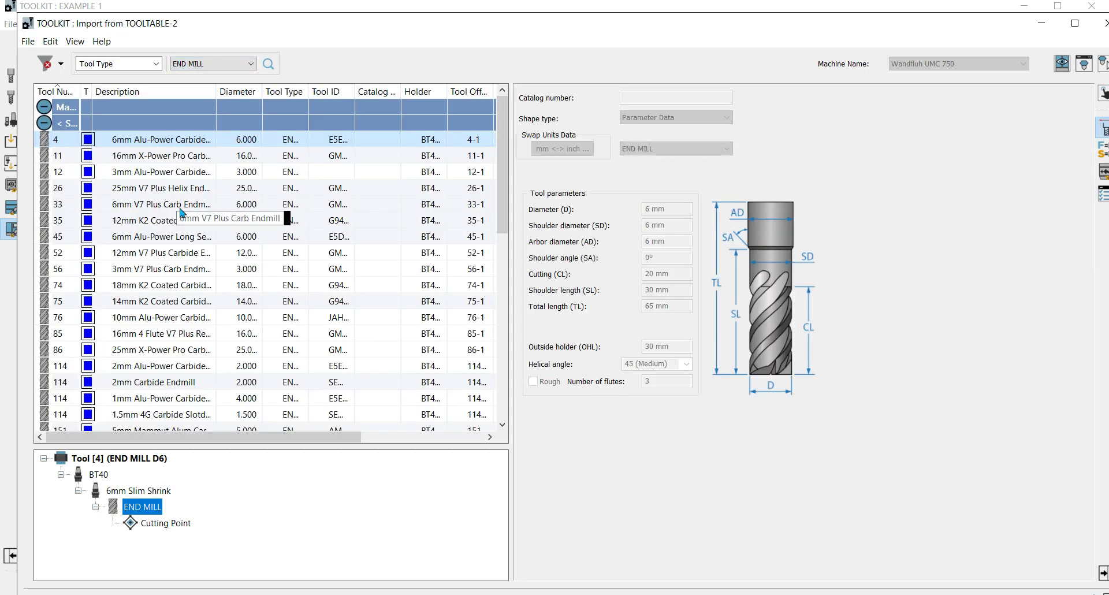
left_click(238, 92)
scroll(242, 260, "down", 6)
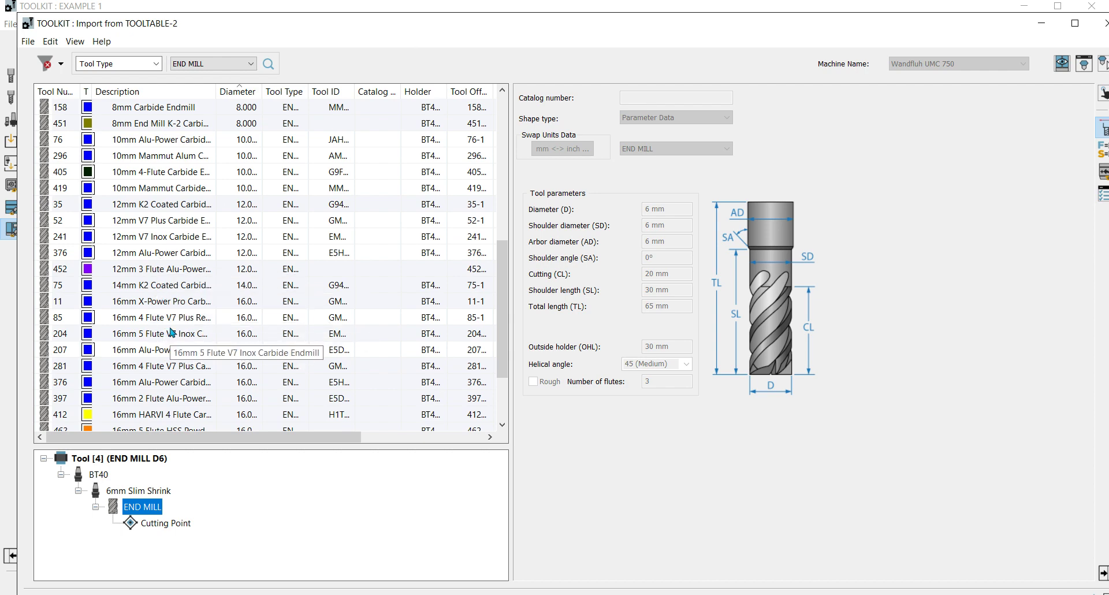
left_click(170, 351)
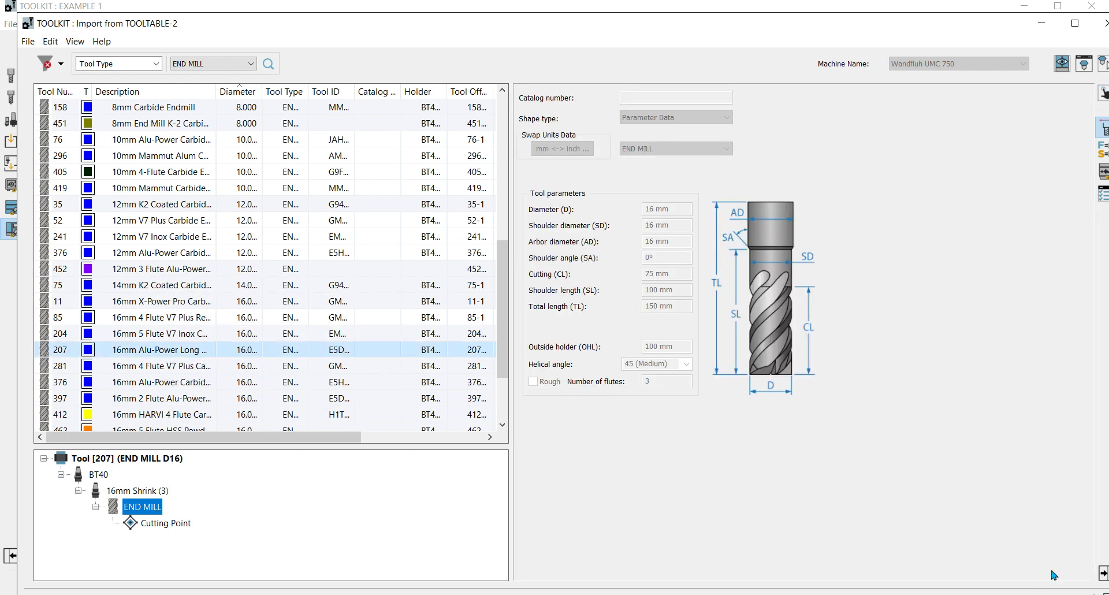
double_click(577, 24)
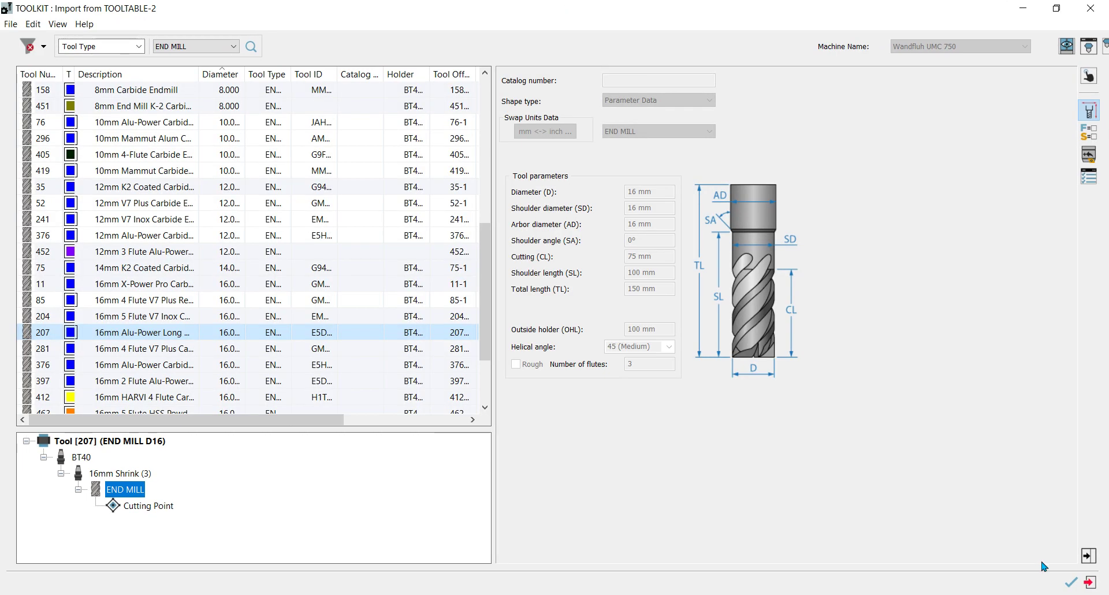
left_click(1072, 585)
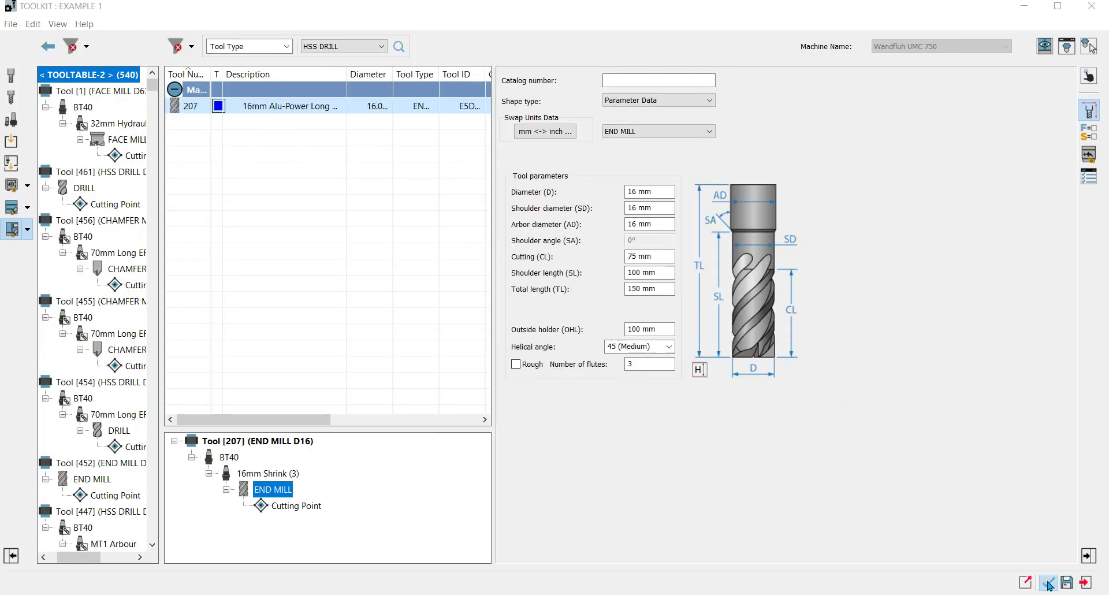
left_click(1048, 583)
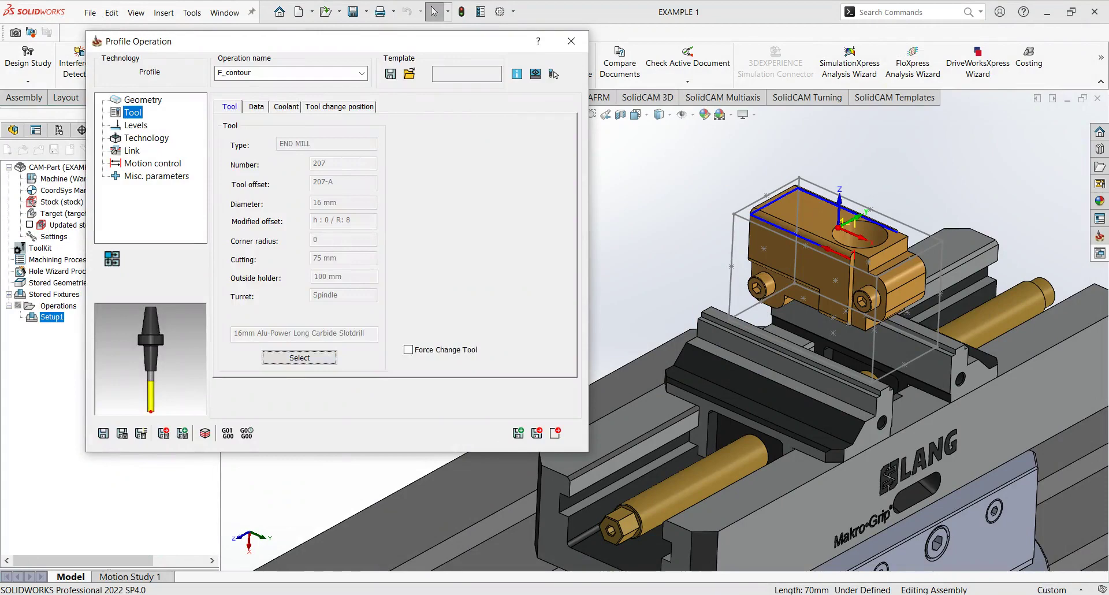
Define the profile operation's upper milling level from the top face of the part.
left_click(286, 107)
left_click(230, 107)
left_click(135, 125)
left_click(146, 138)
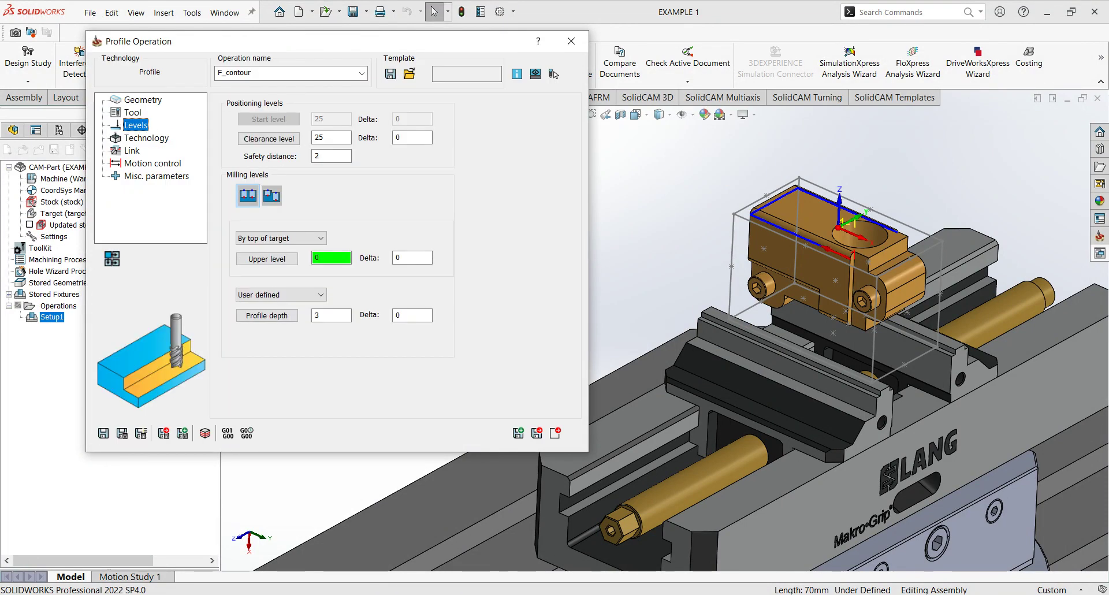
left_click(331, 258)
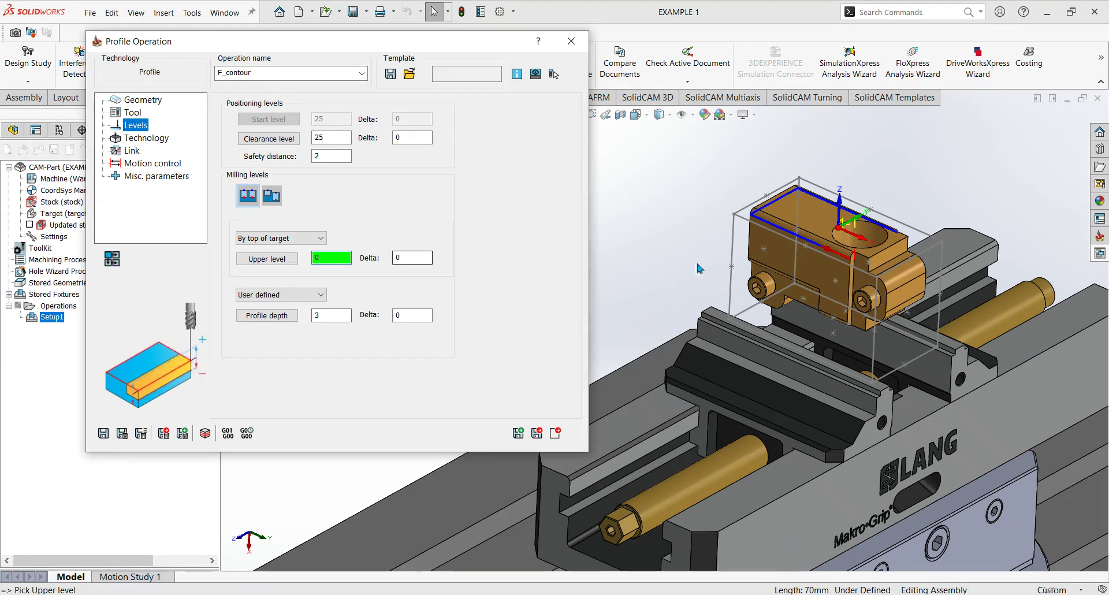
left_click(802, 220)
Define the profile depth of 65 mm by picking a point on the vise jaw's inner step.
scroll(775, 301, "up", 3)
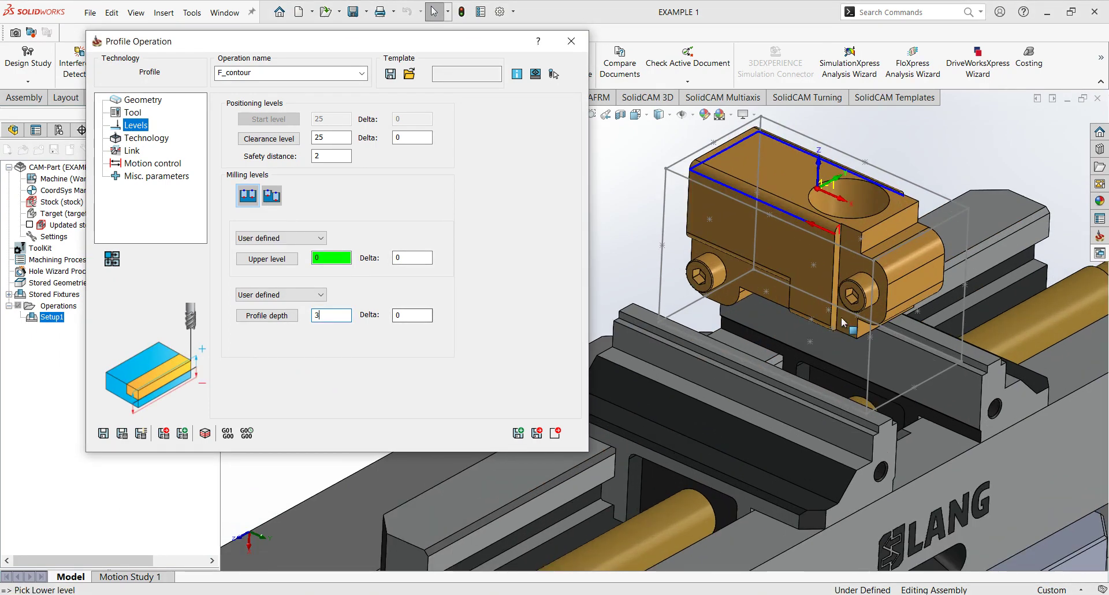
scroll(775, 300, "up", 4)
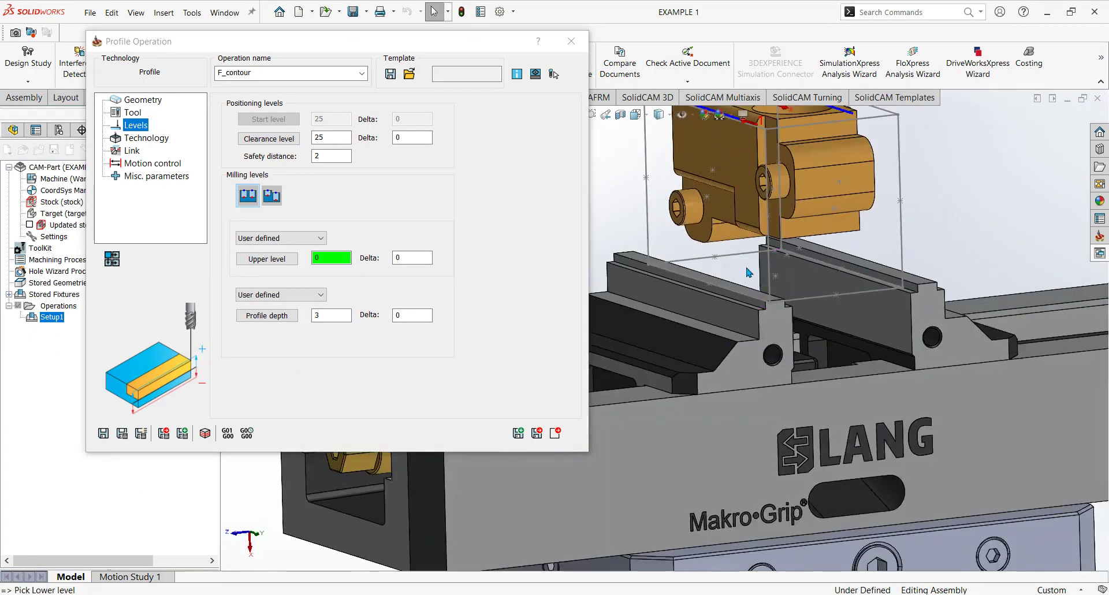
middle_click_drag(746, 268, 820, 250, "ctrl")
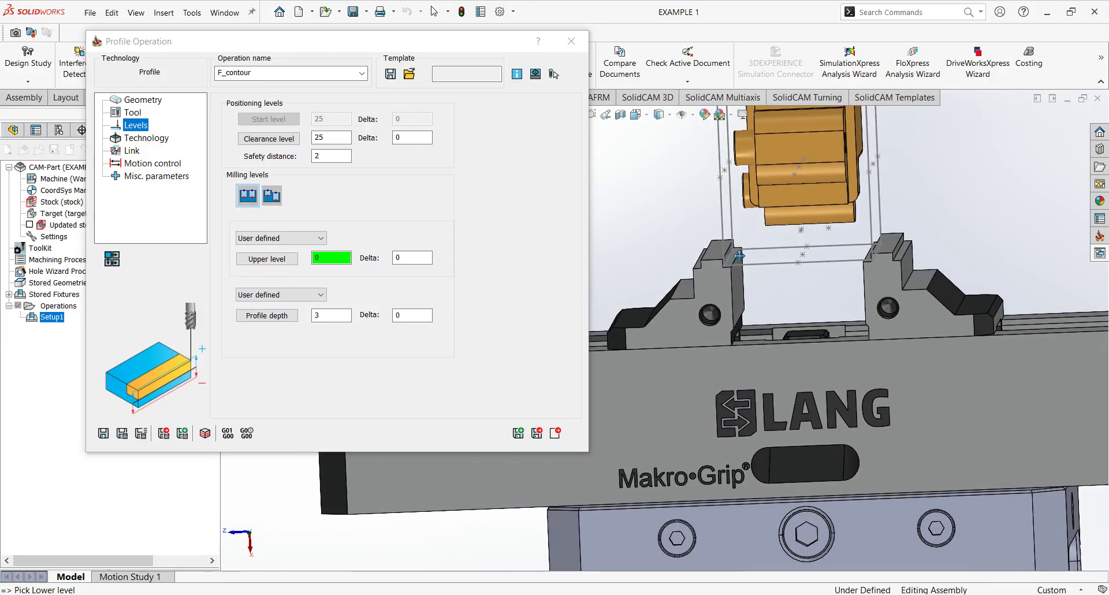
left_click(737, 260)
scroll(742, 265, "down", 6)
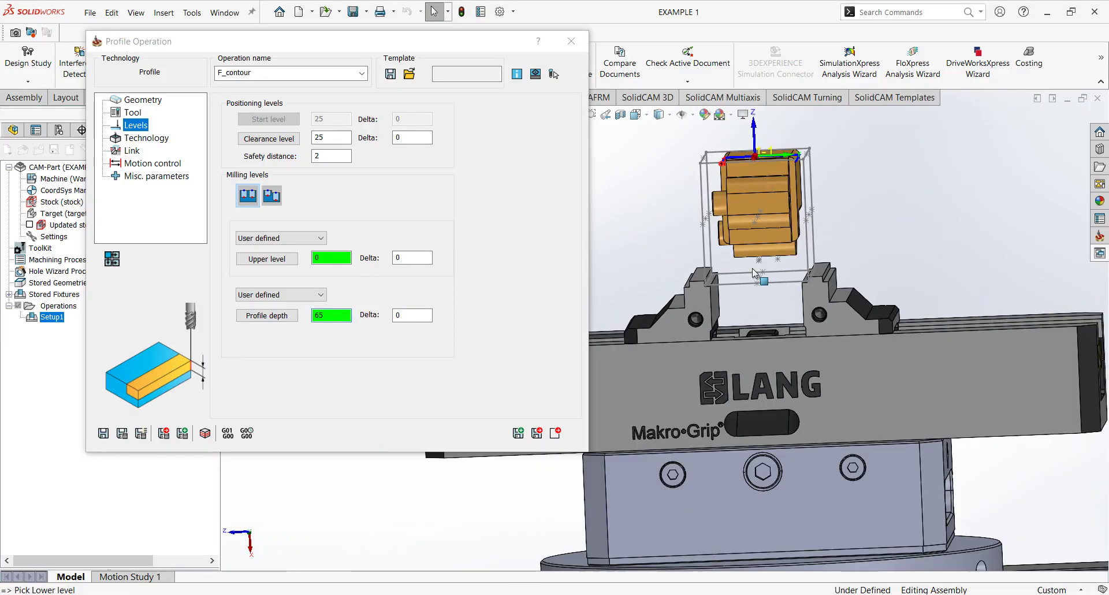
scroll(752, 277, "up", 1)
middle_click_drag(755, 277, 936, 292)
Keep the default finish technology settings, save and calculate the profile operation, and exit its definition.
left_click(158, 139)
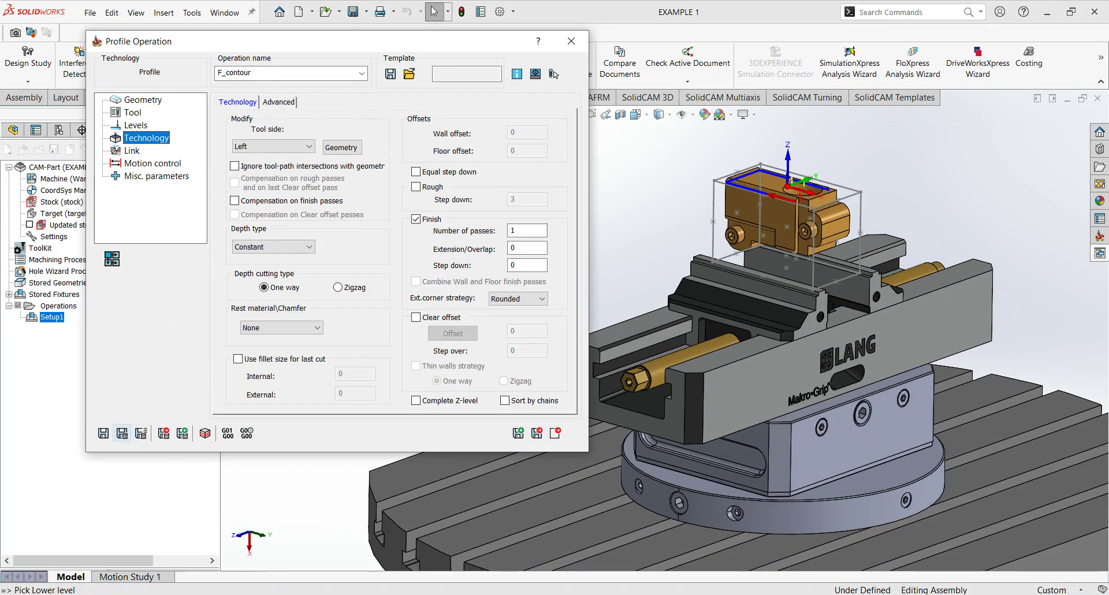
left_click(122, 434)
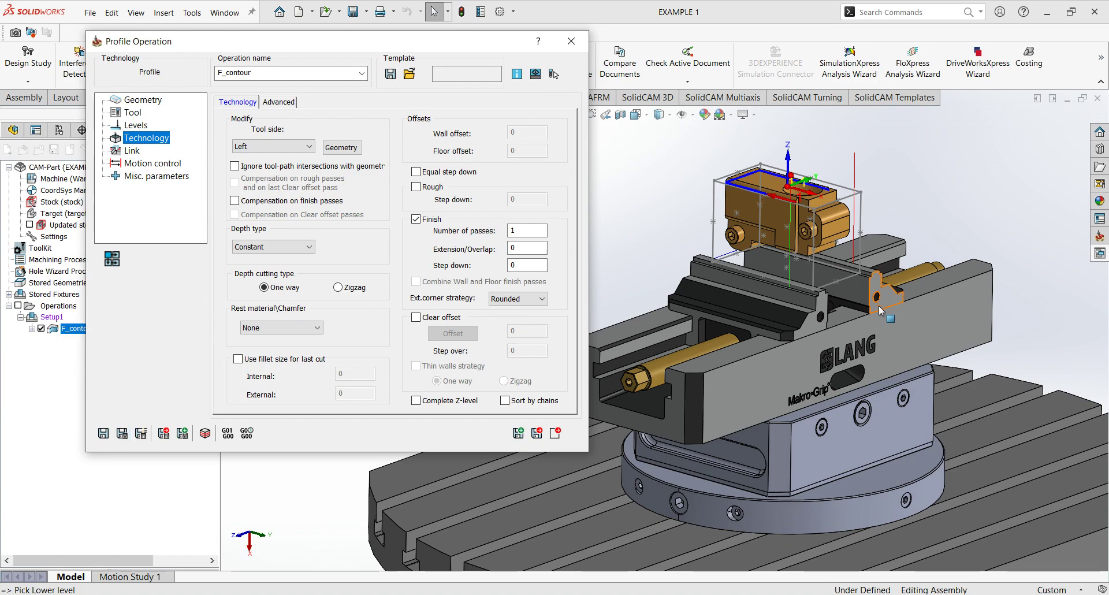
left_click(537, 438)
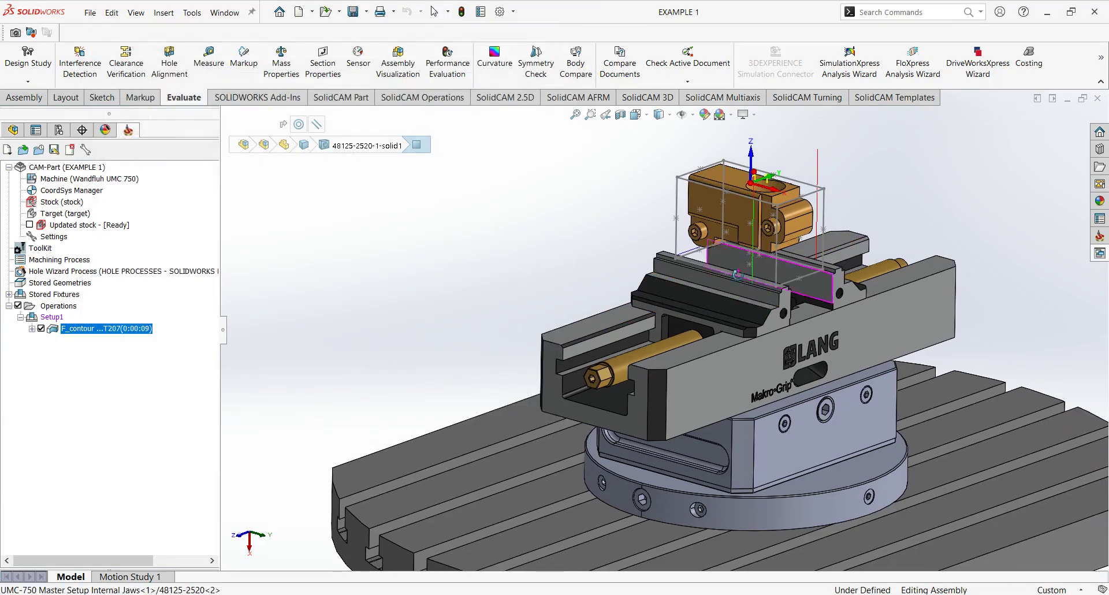
Simulate the profile operation in SolidVerify at the slowest simulation speed.
middle_click_drag(762, 272, 681, 265)
scroll(677, 276, "up", 3)
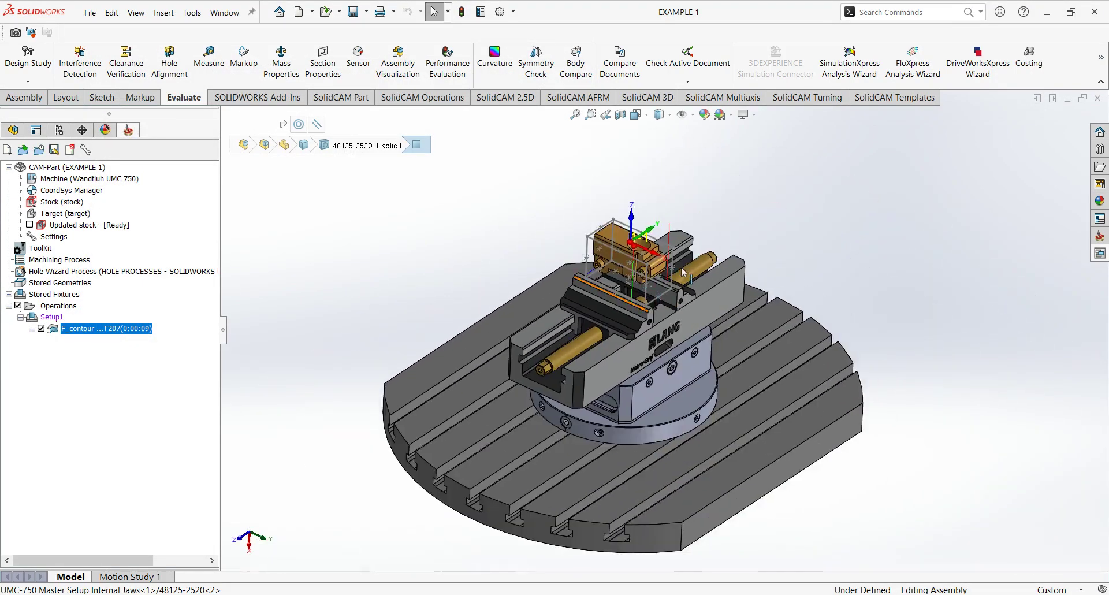
scroll(680, 266, "down", 3)
middle_click_drag(705, 196, 626, 282)
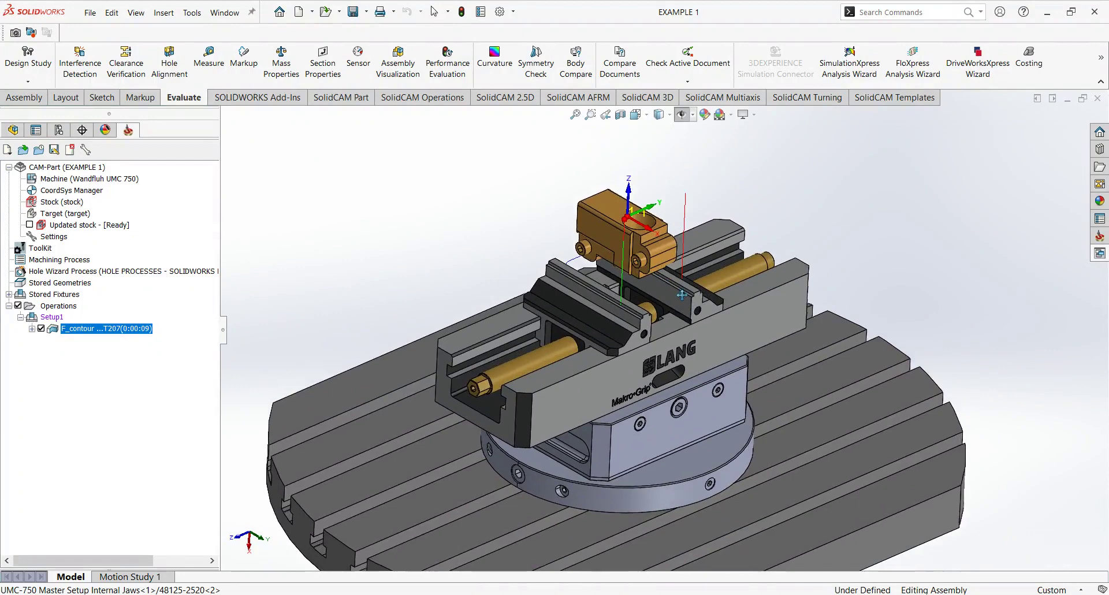
scroll(627, 282, "up", 3)
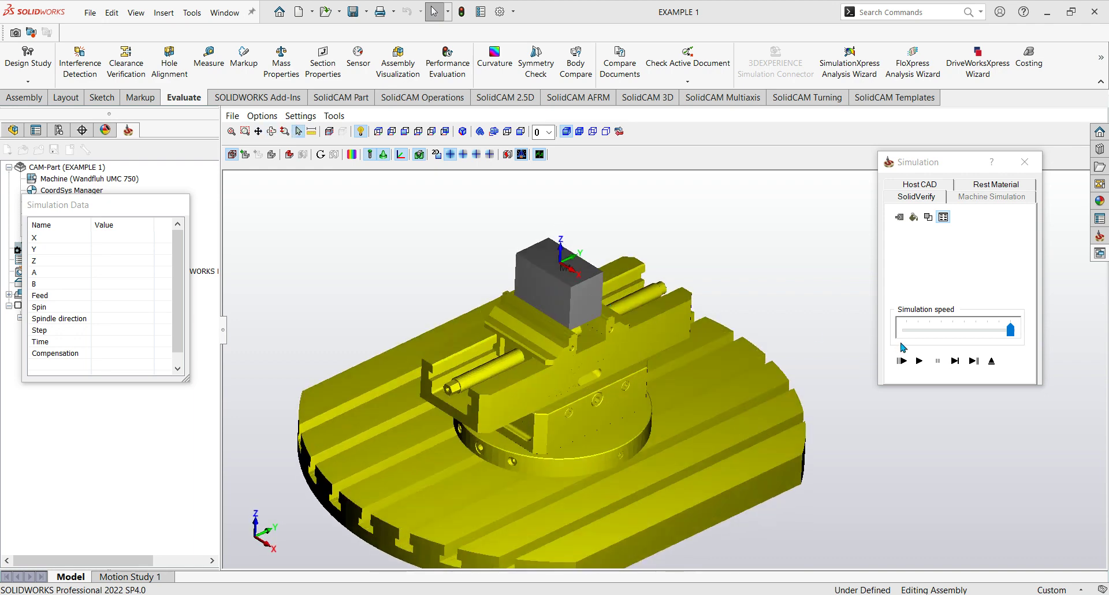
left_click(1010, 338)
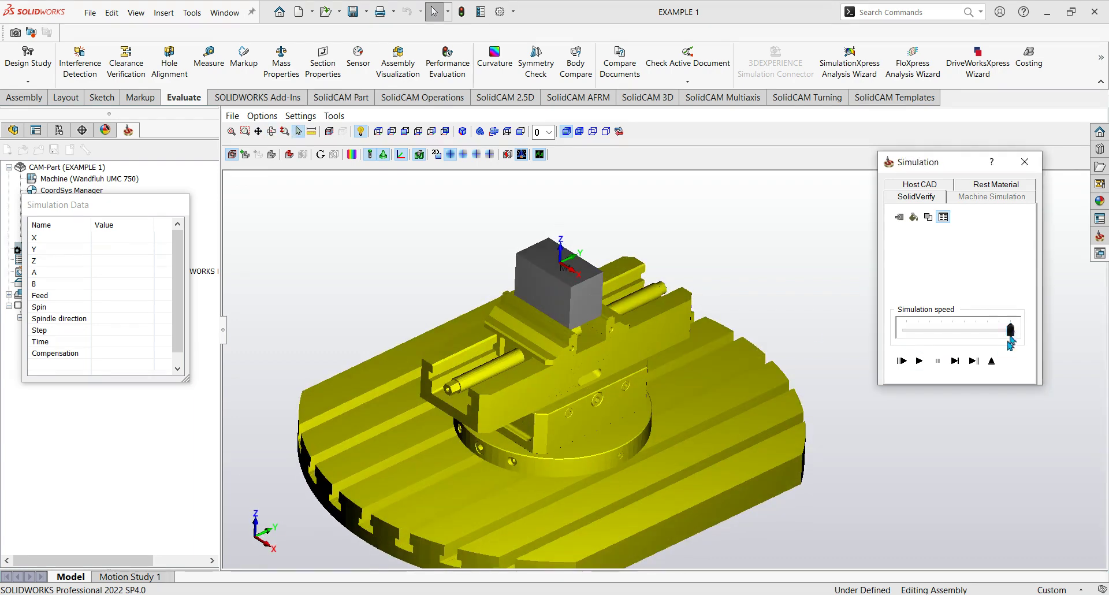
left_click(918, 361)
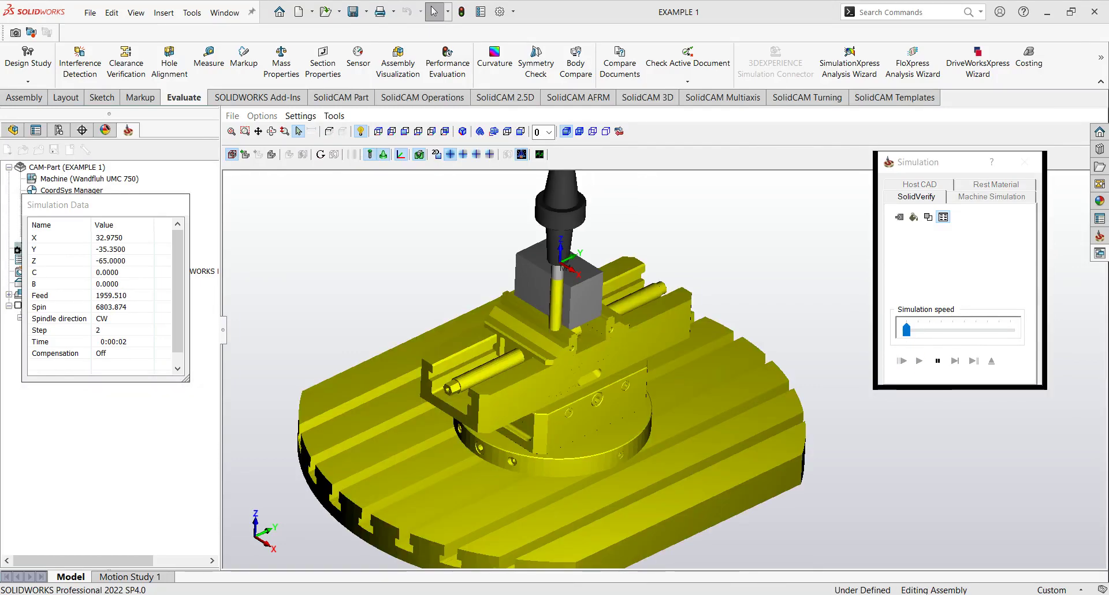
Examine the simulated cut around the stock and vise jaws for collisions with the fixture, and exit the simulation.
scroll(649, 335, "up", 3)
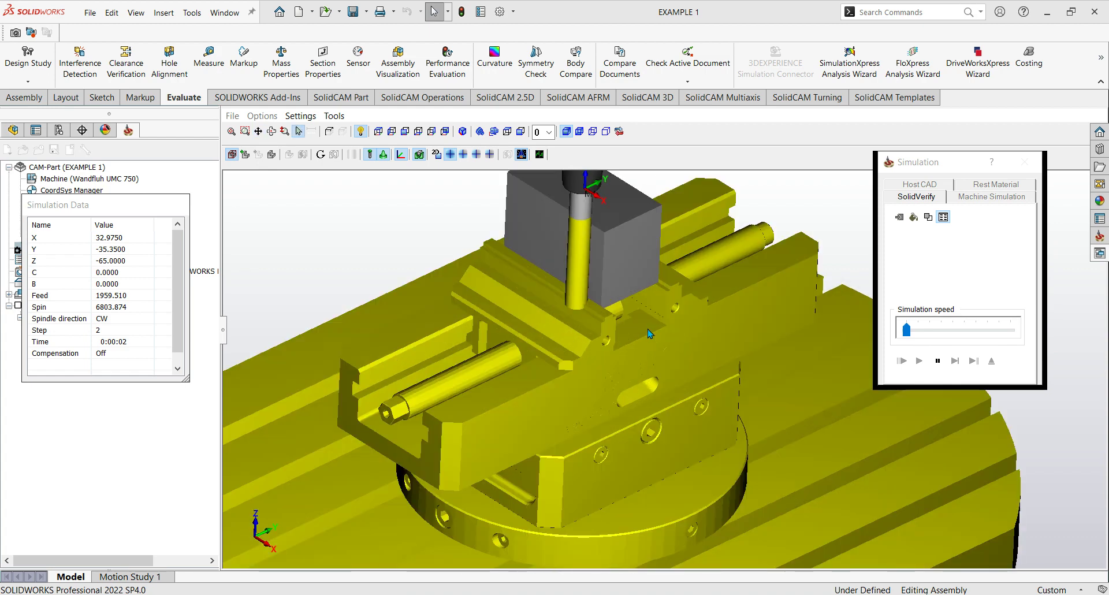
middle_click_drag(649, 334, 747, 398, "ctrl")
middle_click_drag(747, 398, 711, 367)
scroll(743, 398, "down", 3)
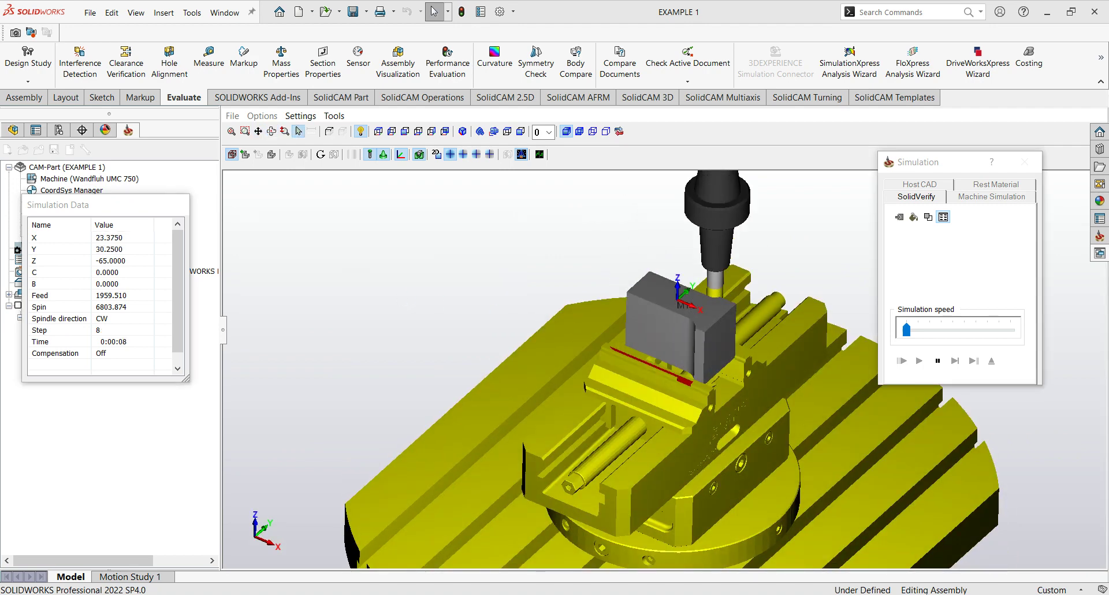
scroll(676, 336, "up", 5)
mouse_move(677, 336)
middle_mouse_down()
mouse_move(693, 362)
mouse_move(675, 367)
mouse_move(676, 323)
mouse_move(662, 312)
mouse_move(656, 342)
middle_mouse_up()
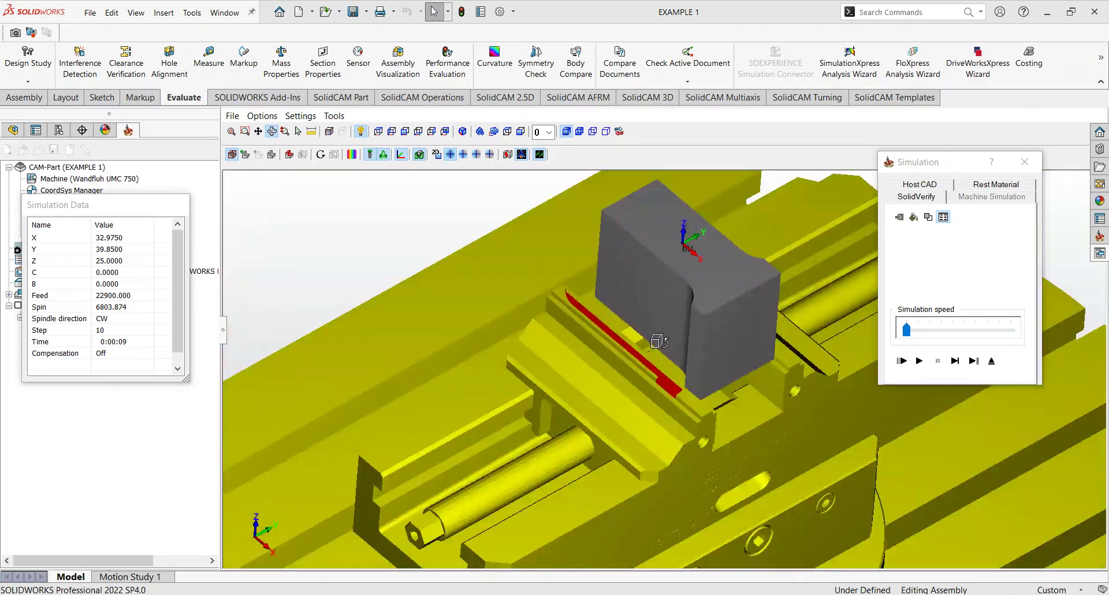
scroll(653, 341, "down", 5)
scroll(629, 339, "up", 5)
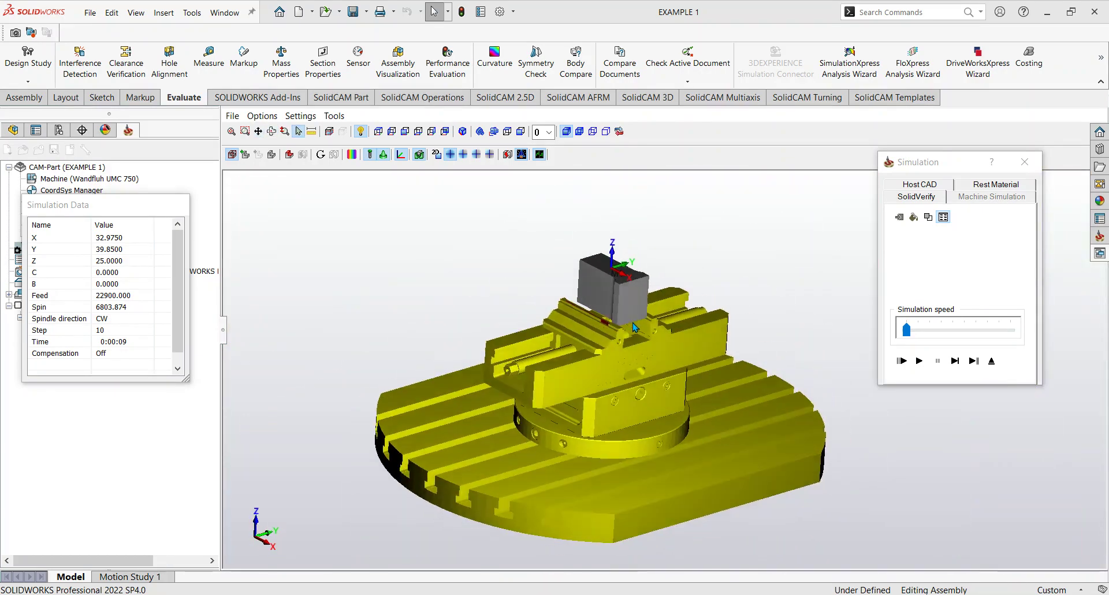
mouse_move(629, 332)
middle_mouse_down()
mouse_move(611, 299)
mouse_move(669, 350)
mouse_move(655, 328)
mouse_move(623, 319)
mouse_move(633, 338)
mouse_move(615, 324)
middle_mouse_up()
scroll(630, 335, "up", 4)
scroll(631, 335, "down", 3)
scroll(621, 331, "up", 1)
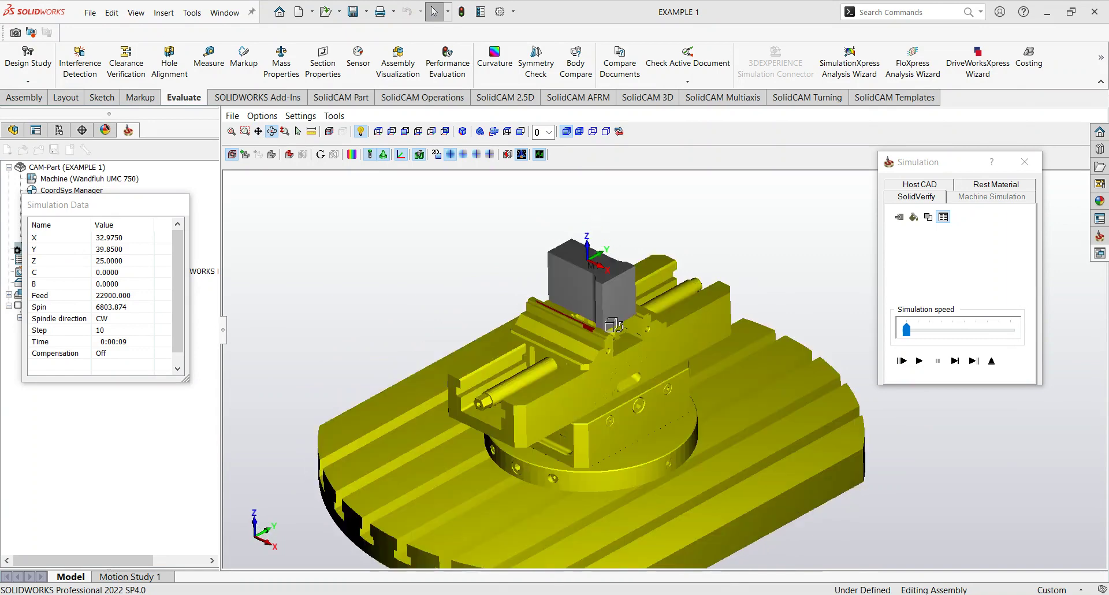
left_click(992, 361)
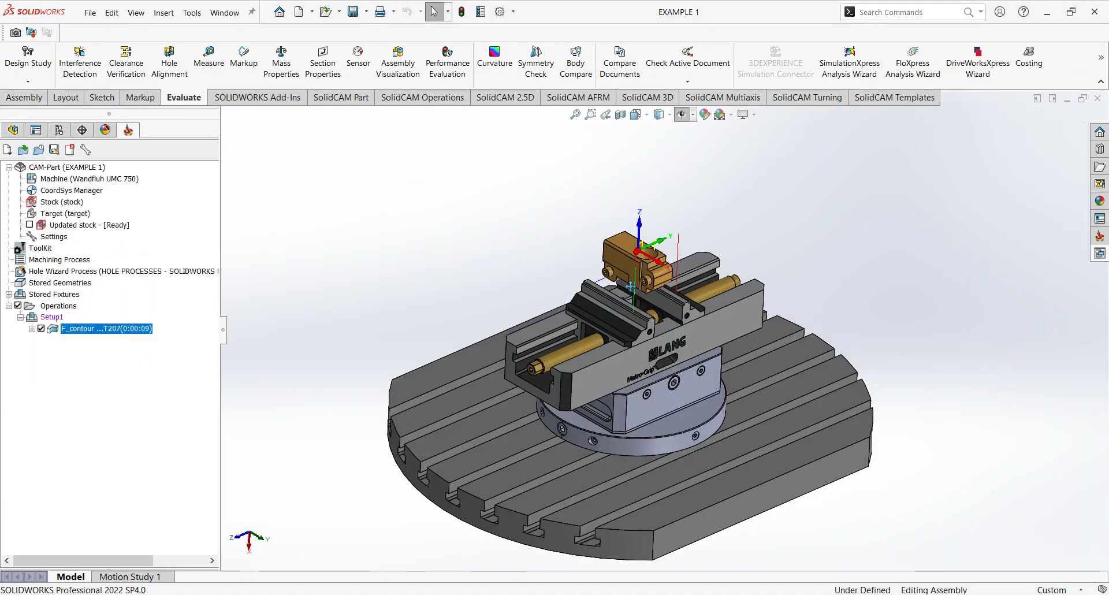
scroll(645, 299, "down", 5)
scroll(645, 299, "up", 5)
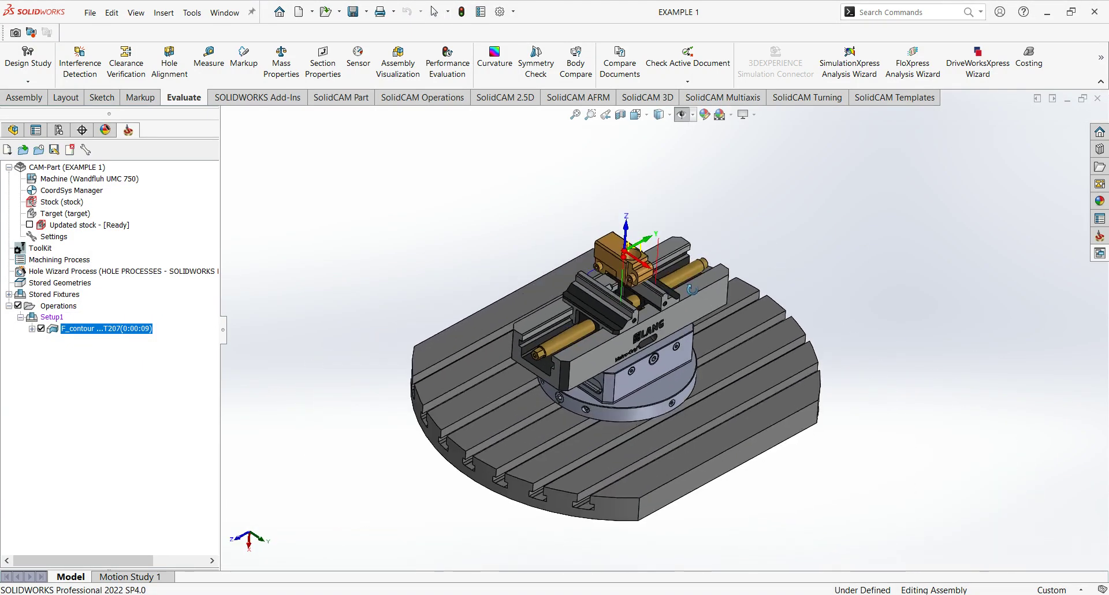
scroll(656, 303, "down", 2)
scroll(656, 302, "up", 3)
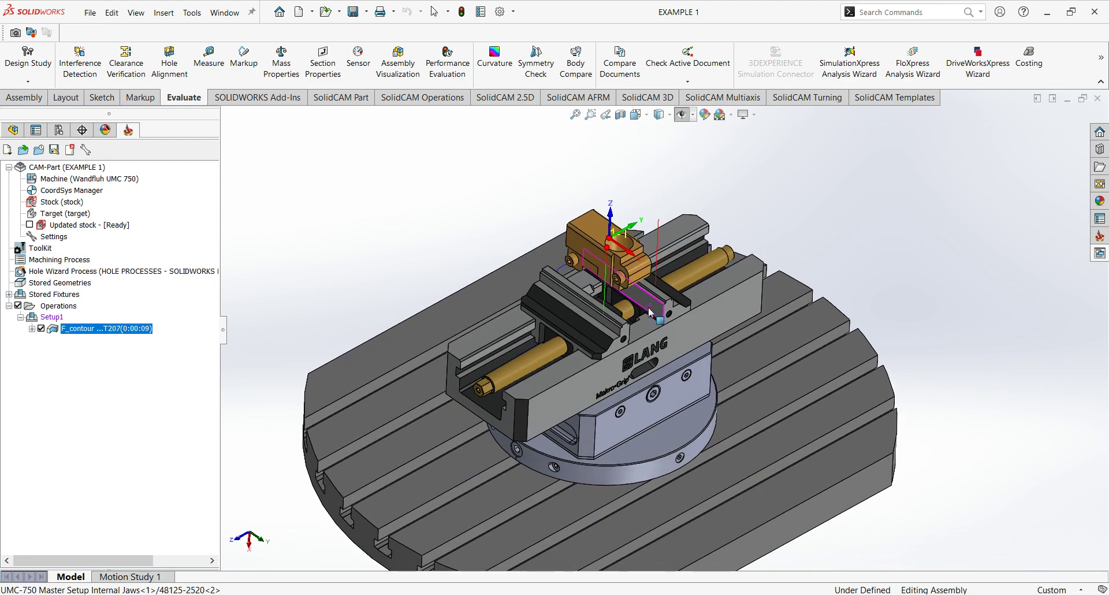
middle_click_drag(693, 312, 649, 296)
scroll(662, 297, "down", 2)
scroll(650, 297, "up", 1)
scroll(629, 296, "up", 2)
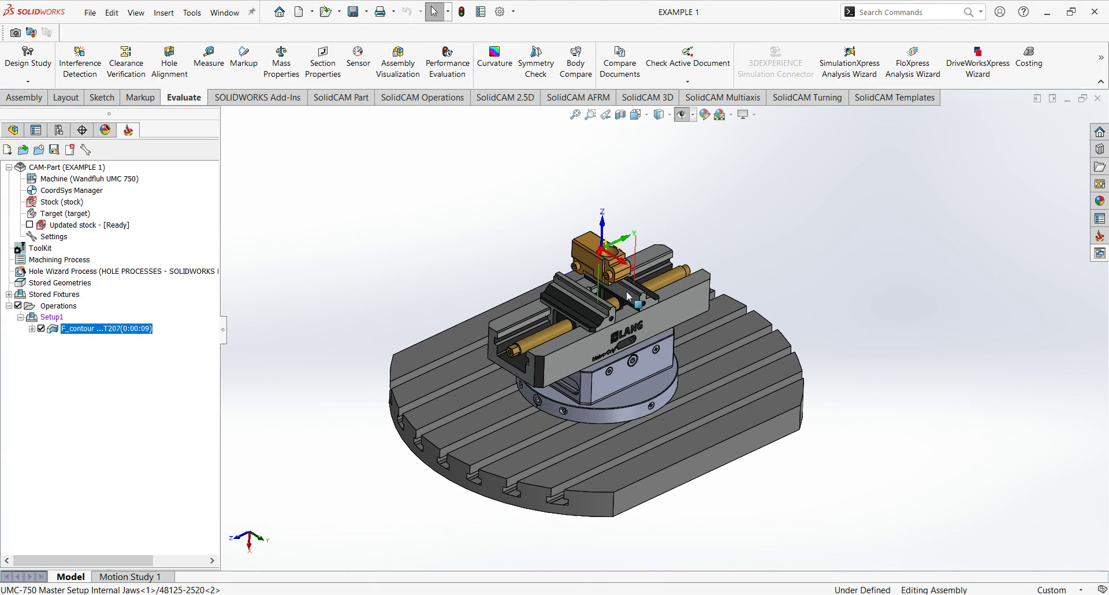